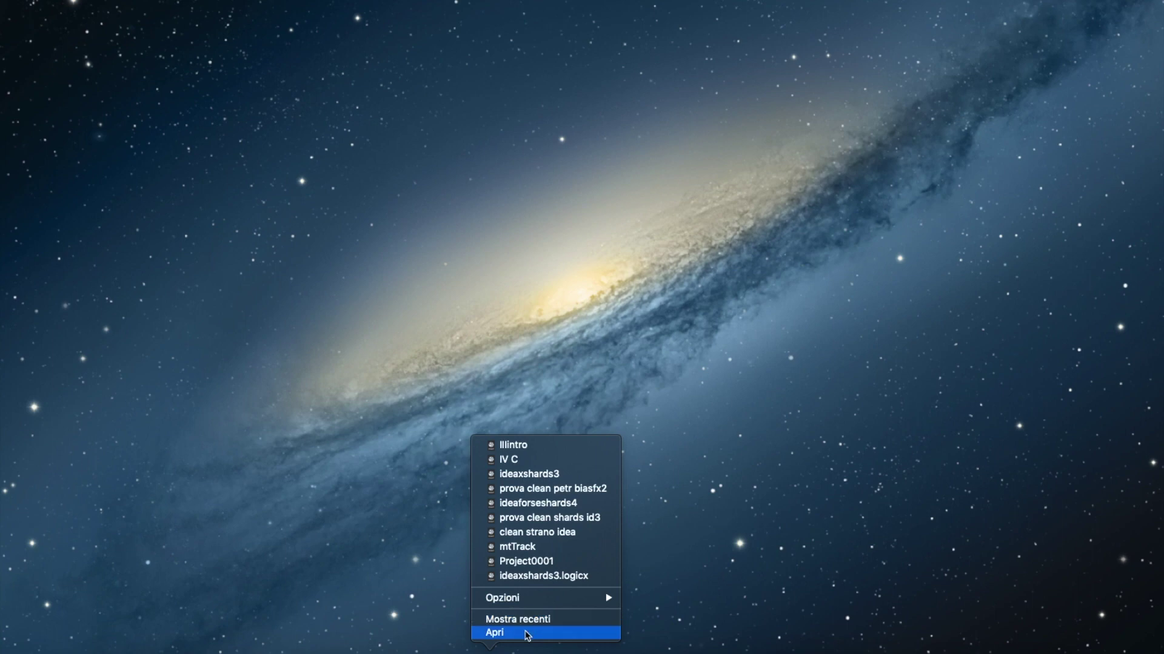
Launch Logic Pro and create a new empty project from its startup dialog.
{"action": "left_click", "coordinate": [520, 633]}
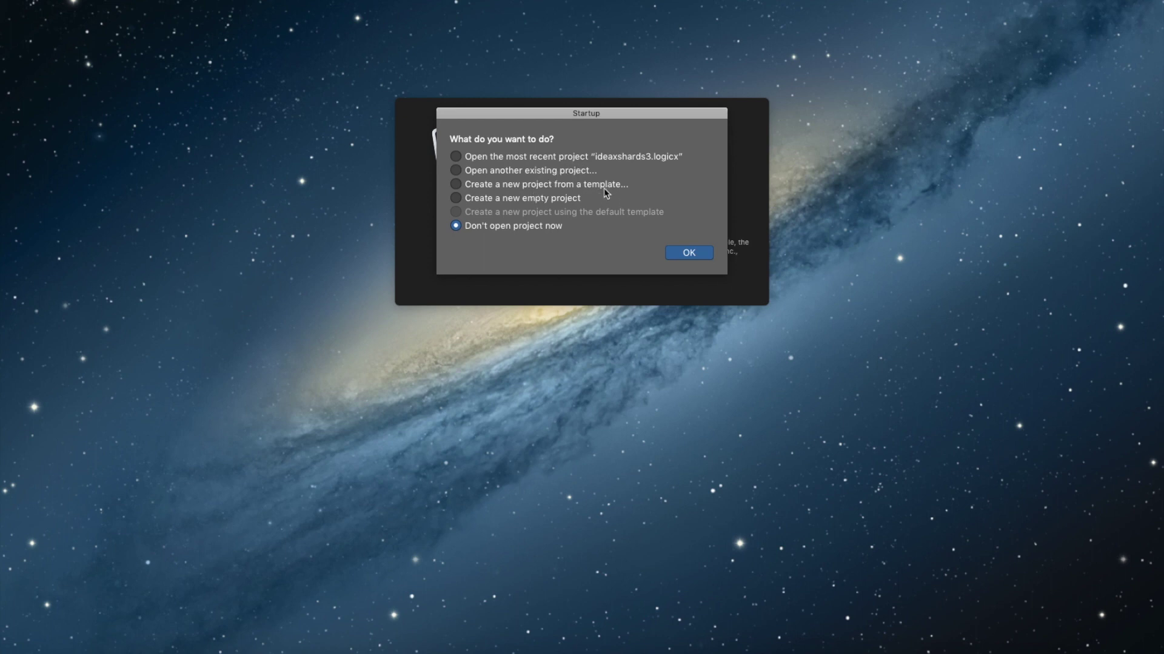
{"action": "left_click", "coordinate": [562, 202]}
{"action": "left_click", "coordinate": [693, 261]}
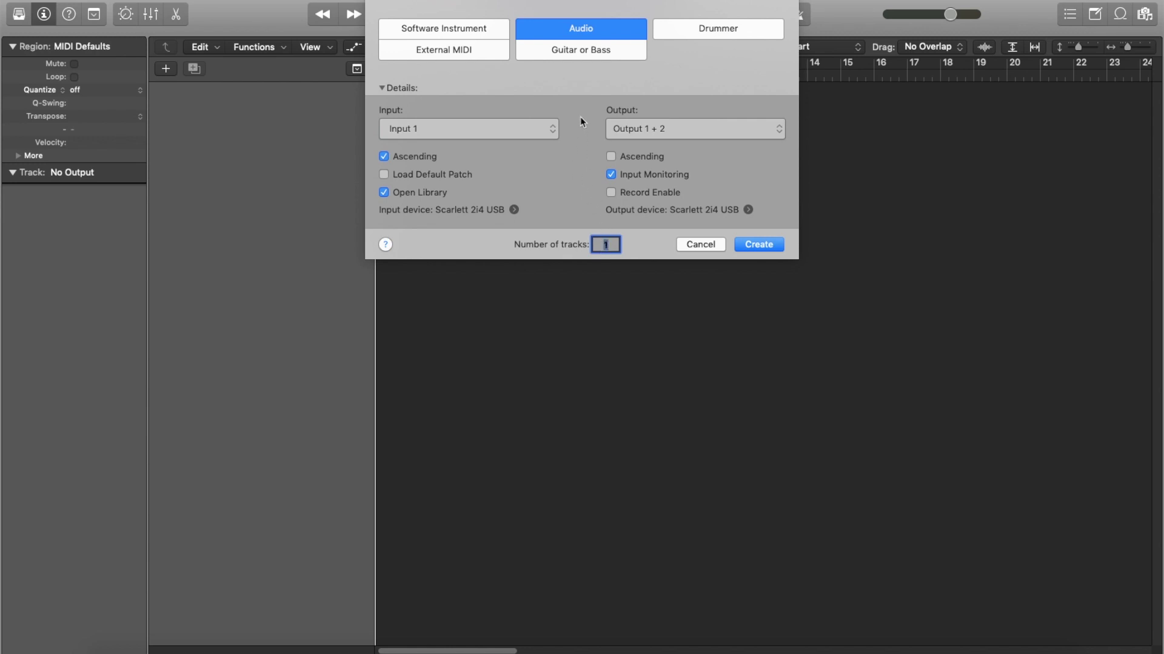
Review the new-track options for the Software Instrument, External MIDI, Audio, Guitar or Bass, and Drummer types.
{"action": "left_click", "coordinate": [494, 39]}
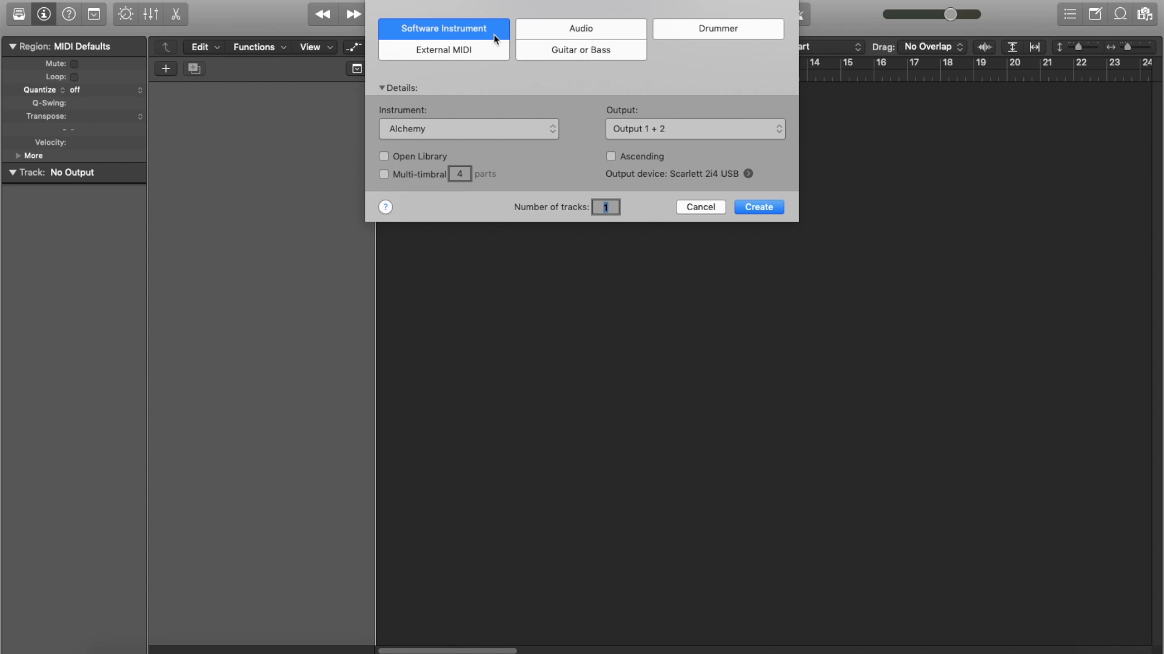
{"action": "left_click", "coordinate": [488, 56]}
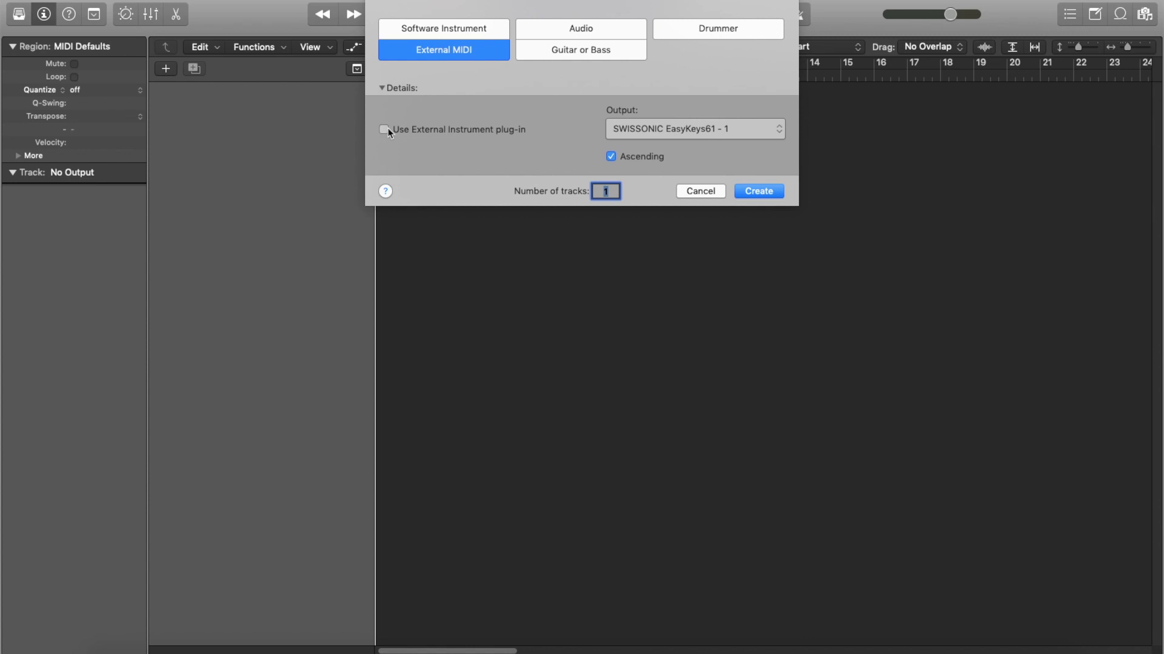
{"action": "left_click", "coordinate": [553, 29]}
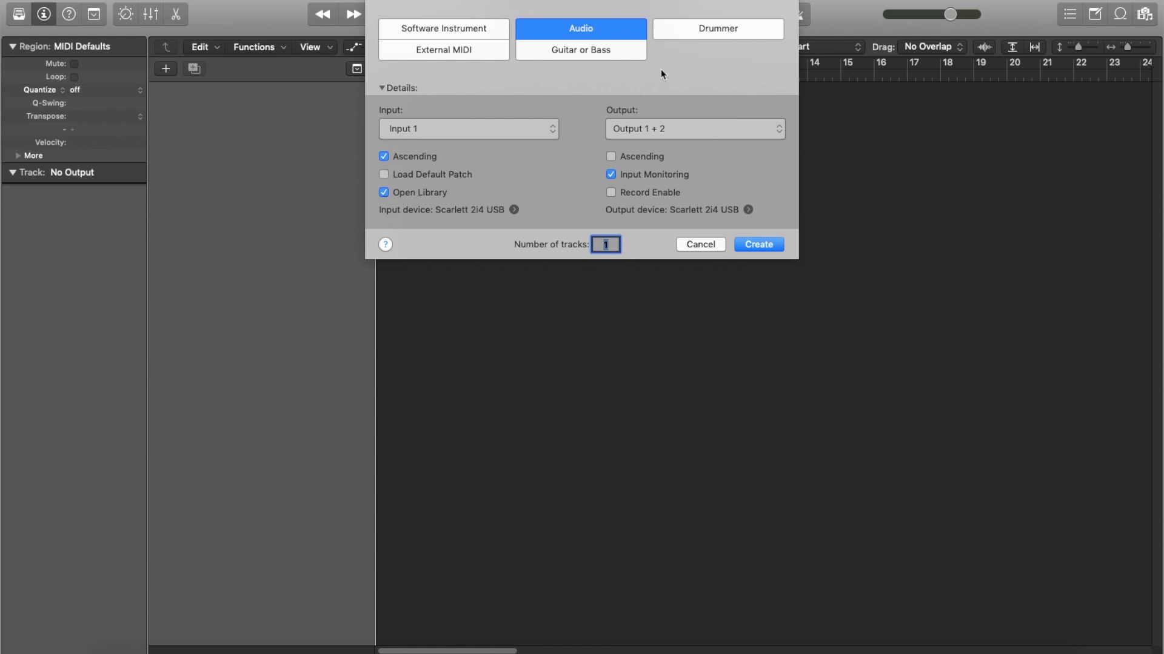
{"action": "left_click", "coordinate": [630, 53]}
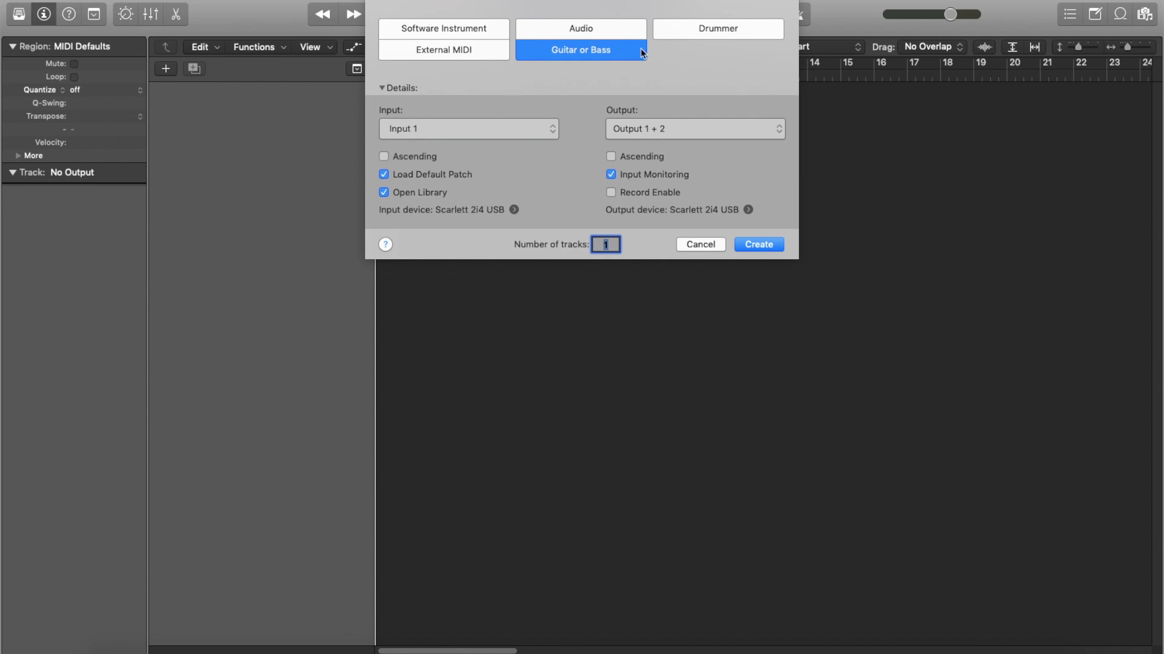
{"action": "left_click", "coordinate": [662, 30]}
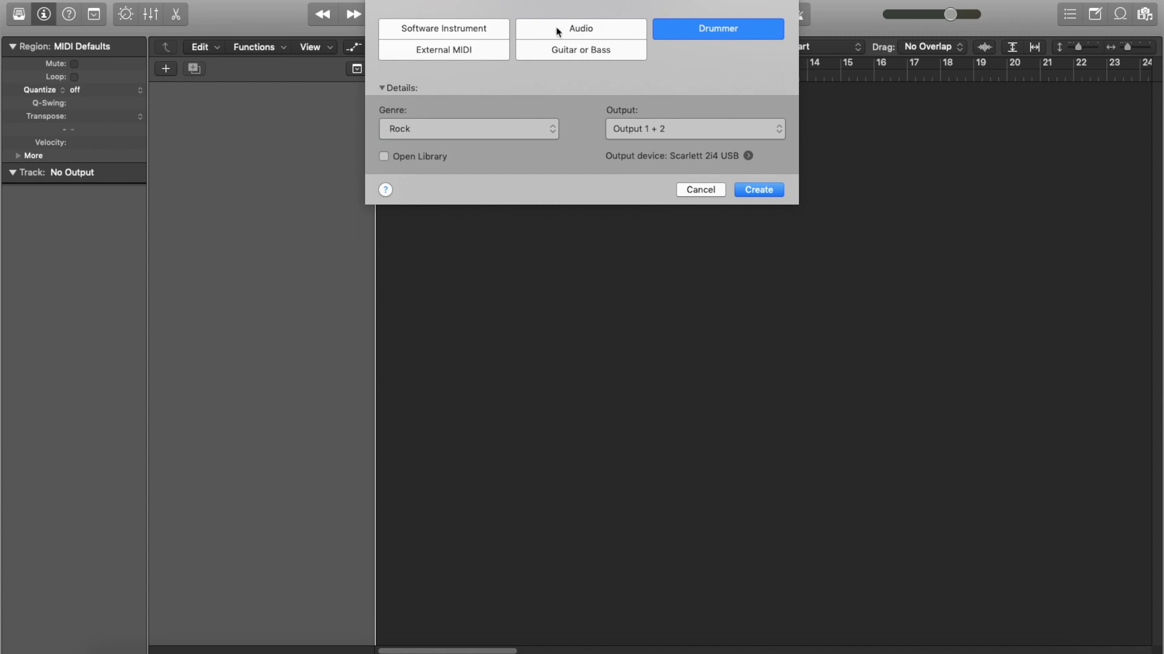
Create one software instrument track with Alchemy as the instrument and Output 1 + 2, after checking the available instruments.
{"action": "left_click", "coordinate": [490, 32]}
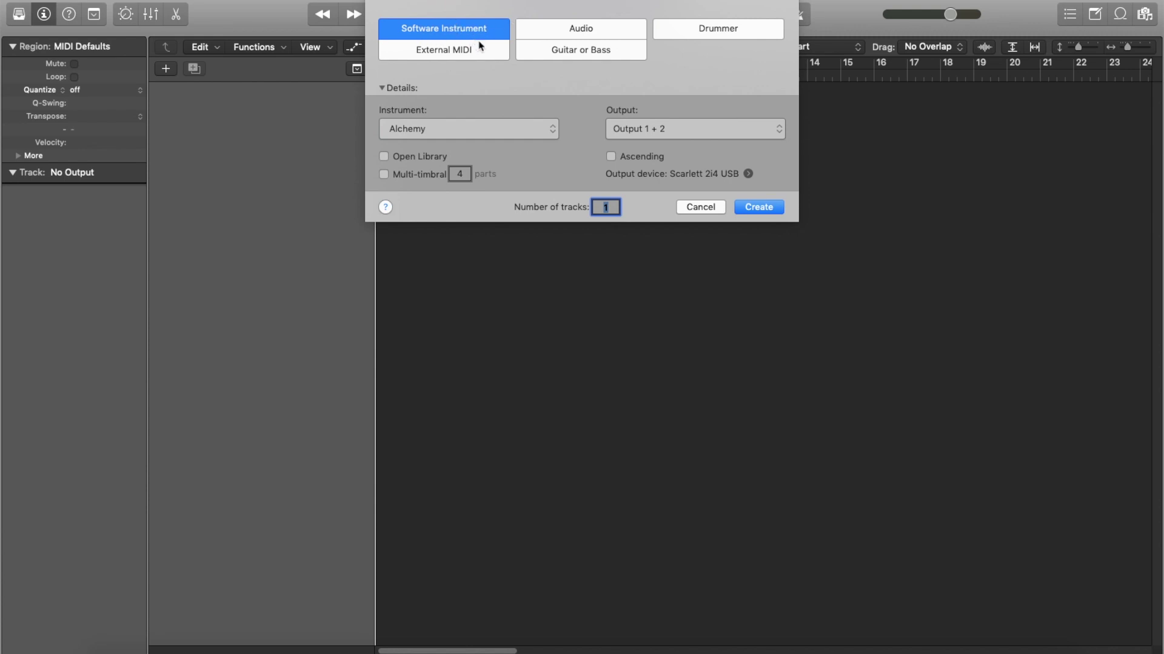
{"action": "left_click", "coordinate": [439, 130]}
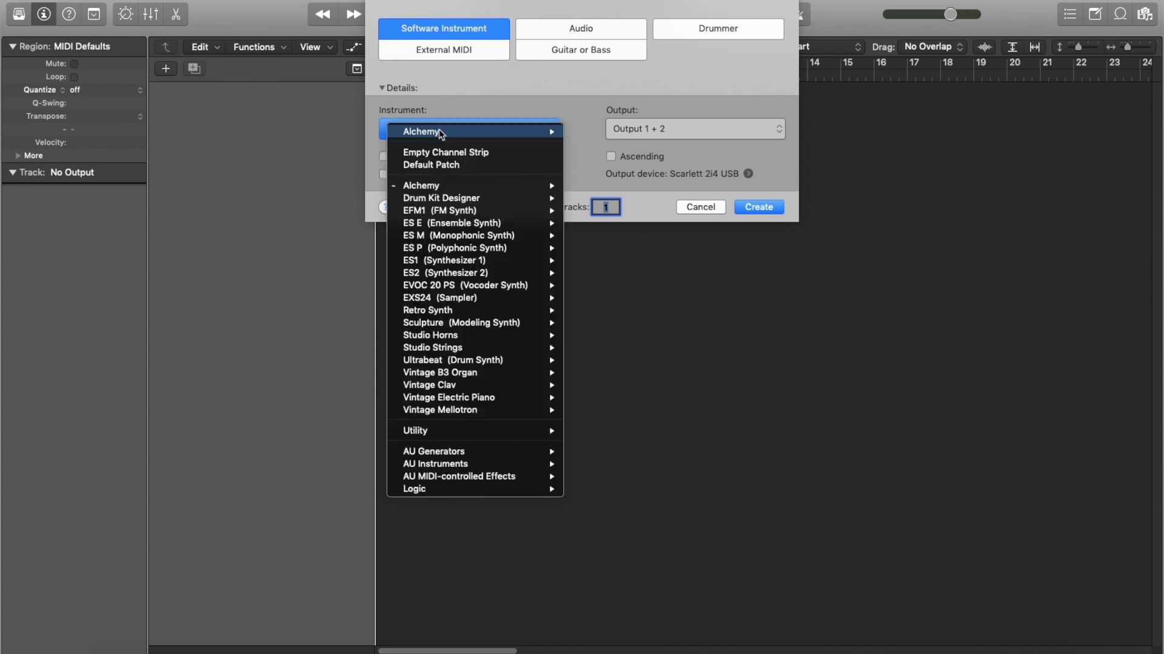
{"action": "mouse_move", "coordinate": [450, 200]}
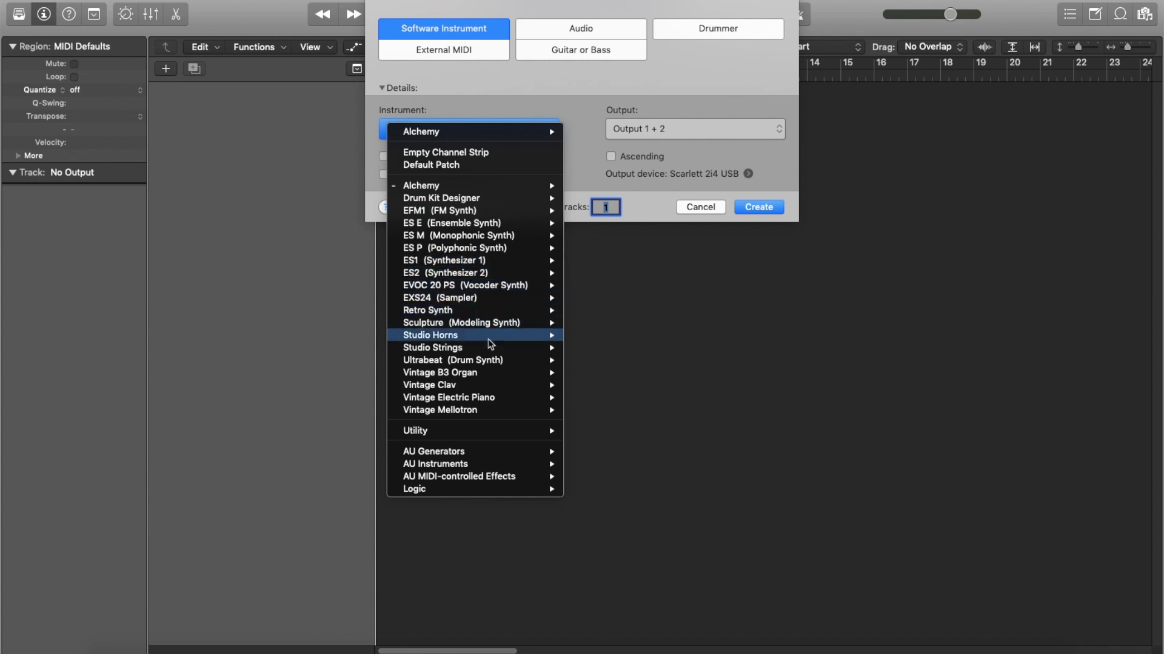
{"action": "left_click", "coordinate": [477, 106]}
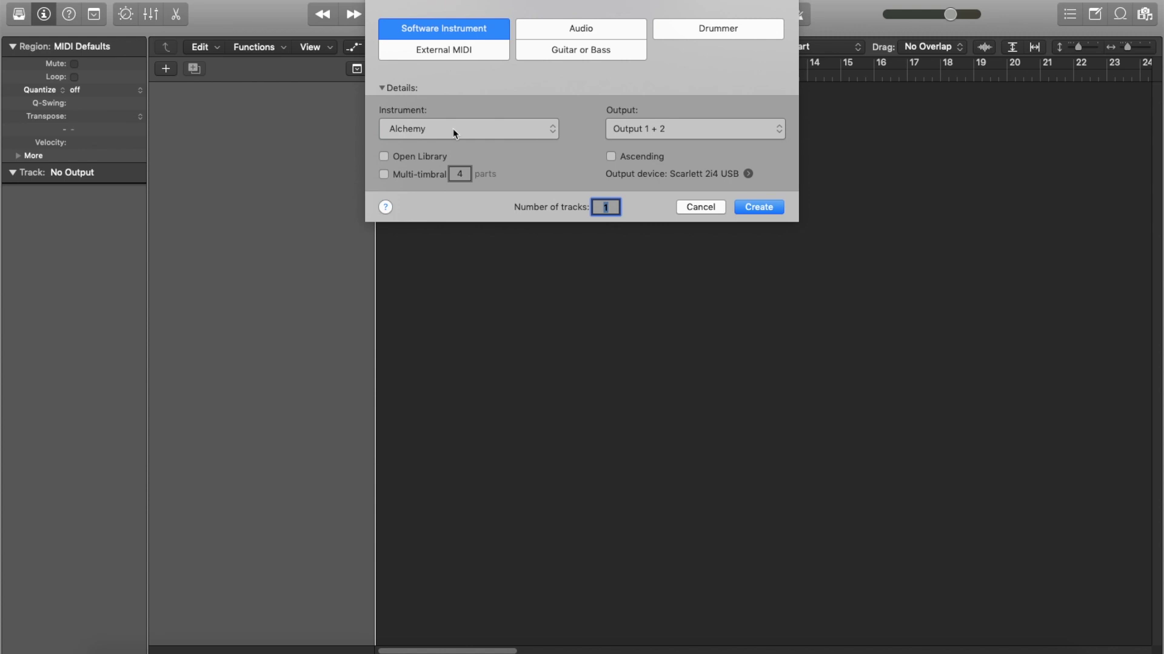
{"action": "left_click", "coordinate": [765, 209]}
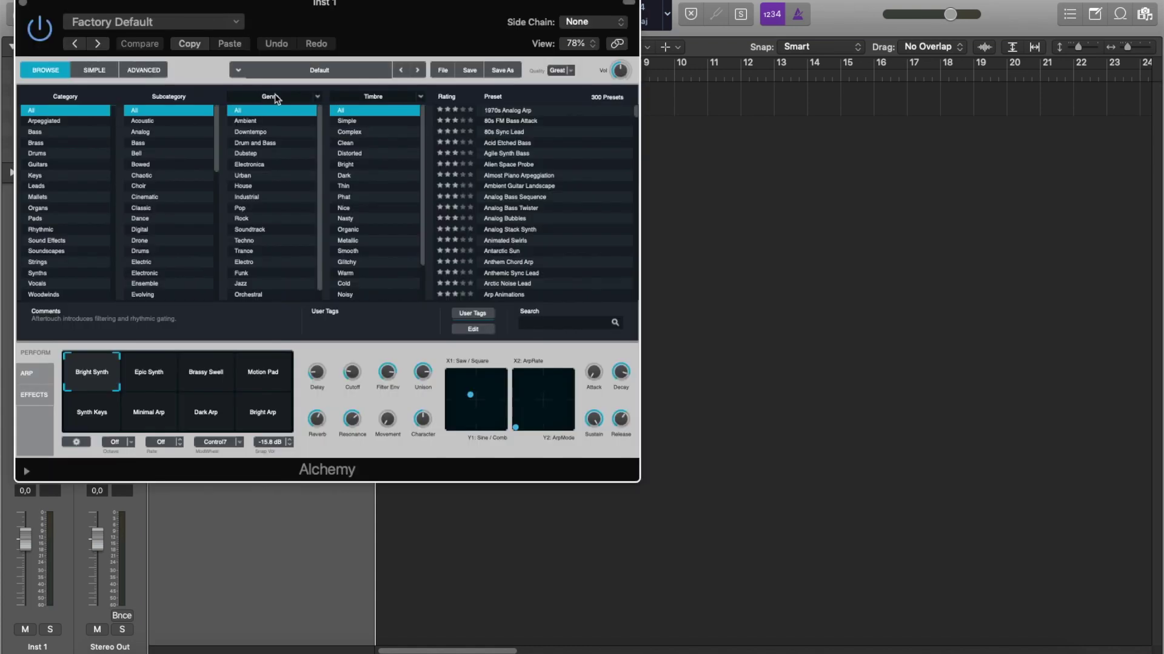
Bring the Alchemy window fully into view and load the Dream Voice preset from the Vocals category, Choir subcategory.
{"action": "left_click_drag", "start_coordinate": [318, 21], "coordinate": [459, 71]}
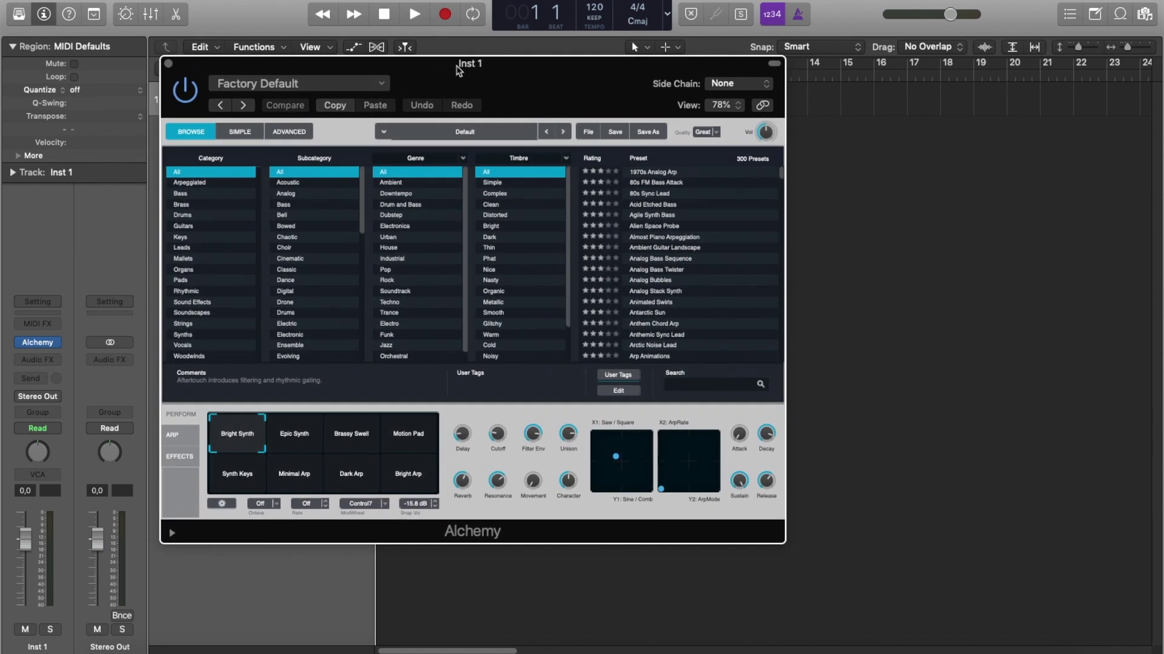
{"action": "left_click", "coordinate": [495, 65]}
{"action": "left_click_drag", "start_coordinate": [495, 66], "coordinate": [485, 48]}
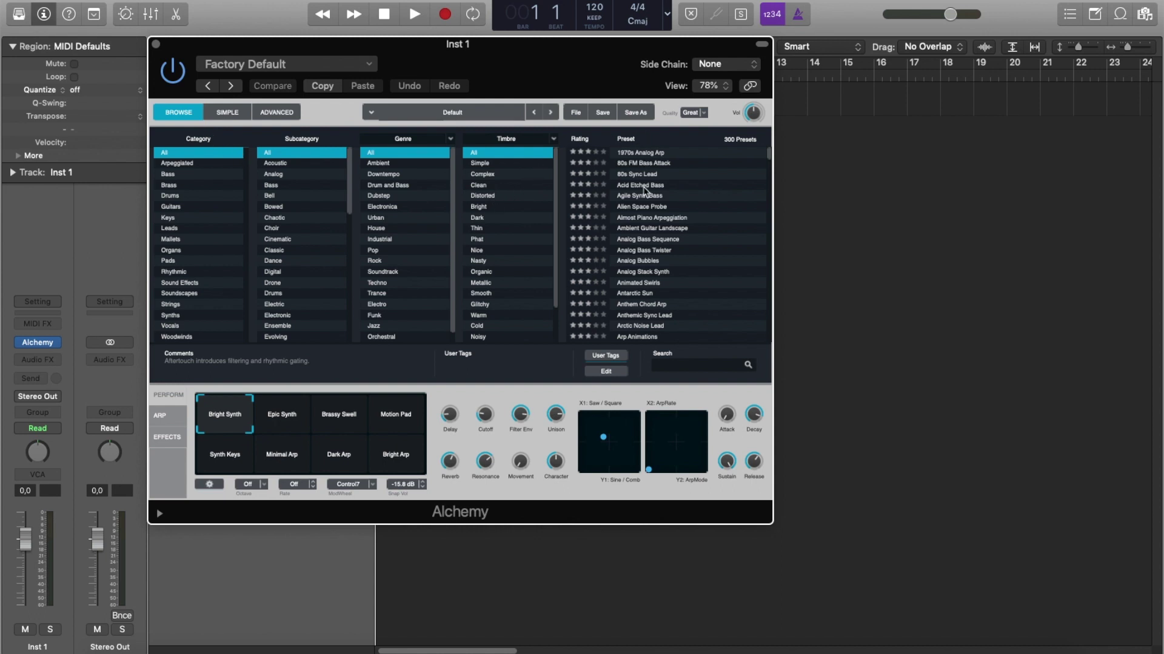
{"action": "scroll", "coordinate": [675, 257], "scroll_direction": "down", "scroll_amount": 3}
{"action": "scroll", "coordinate": [674, 257], "scroll_direction": "up", "scroll_amount": 3}
{"action": "left_click", "coordinate": [200, 326]}
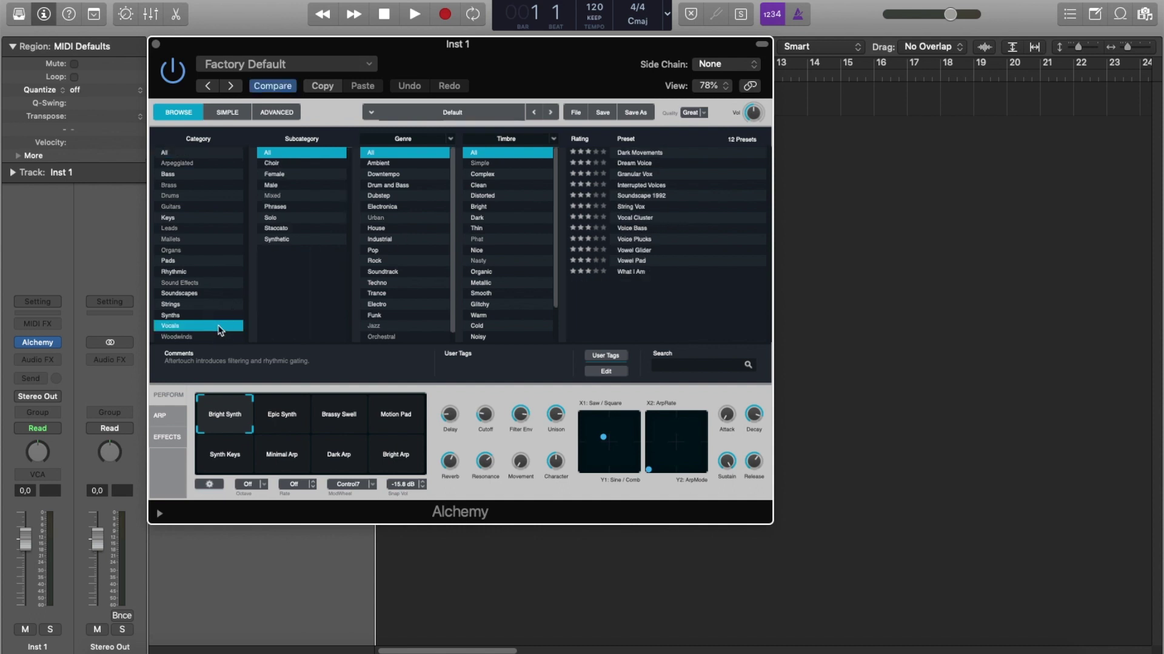
{"action": "left_click", "coordinate": [268, 164]}
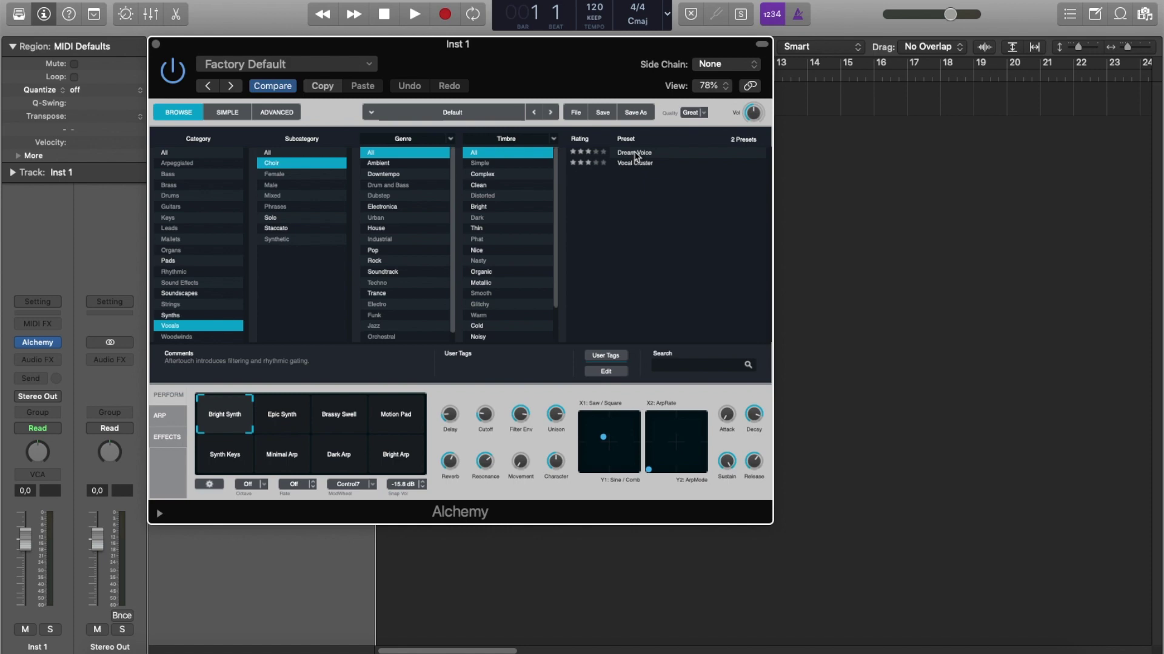
{"action": "left_click", "coordinate": [635, 154]}
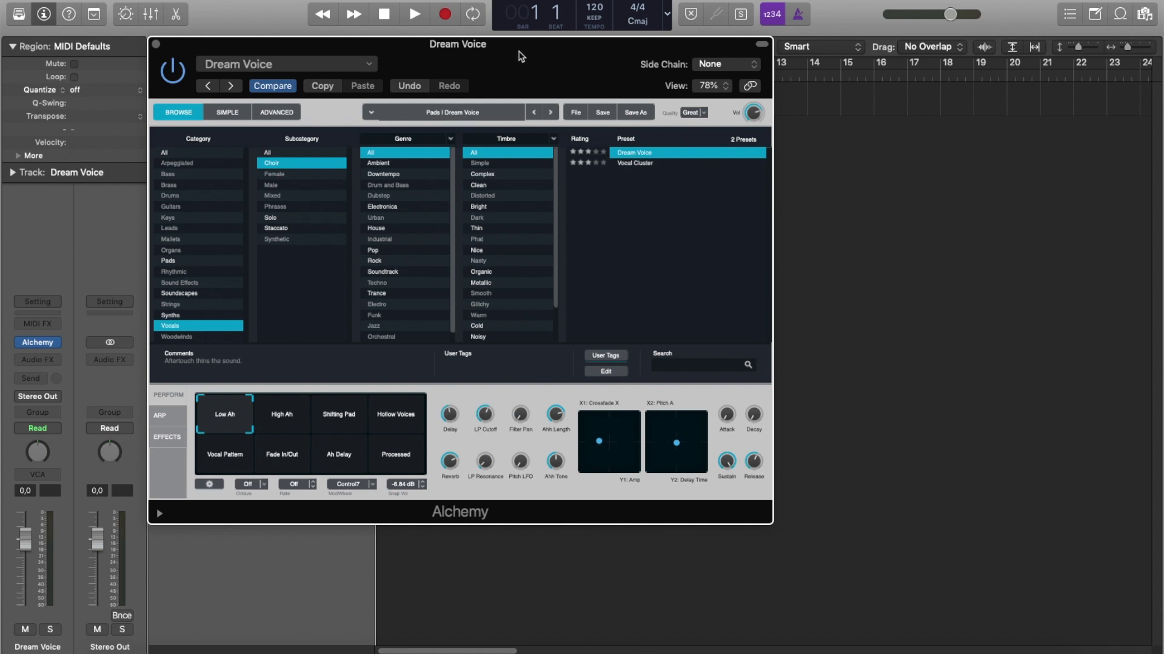
{"action": "left_click_drag", "start_coordinate": [520, 54], "coordinate": [750, 139]}
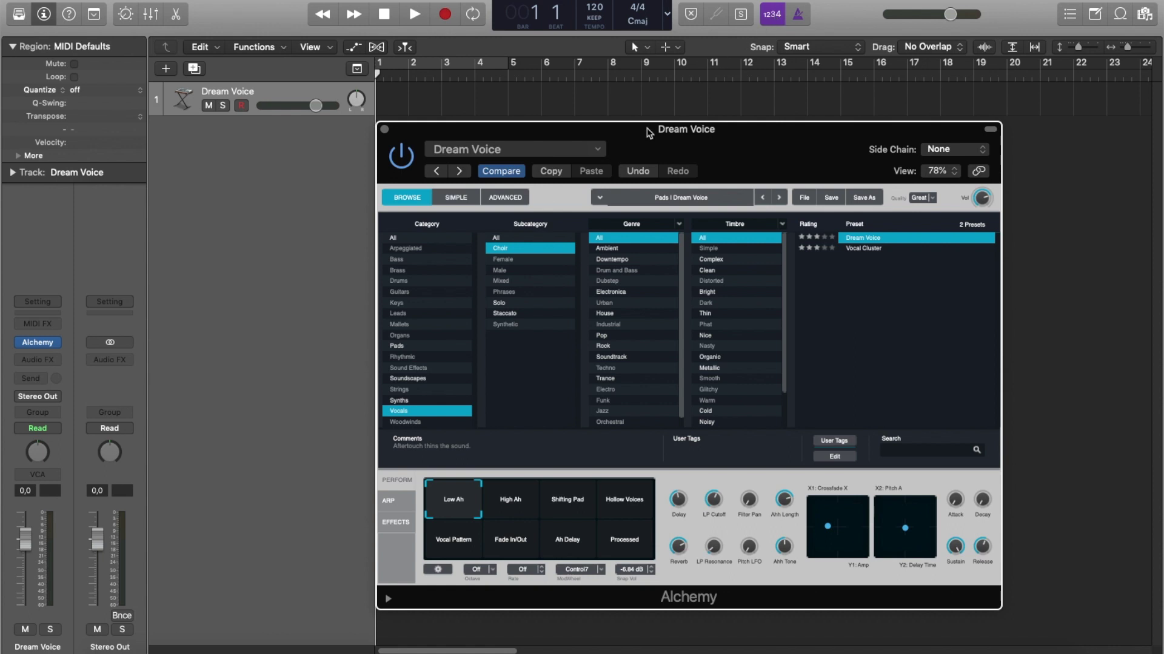
{"action": "left_click_drag", "start_coordinate": [646, 129], "coordinate": [421, 127]}
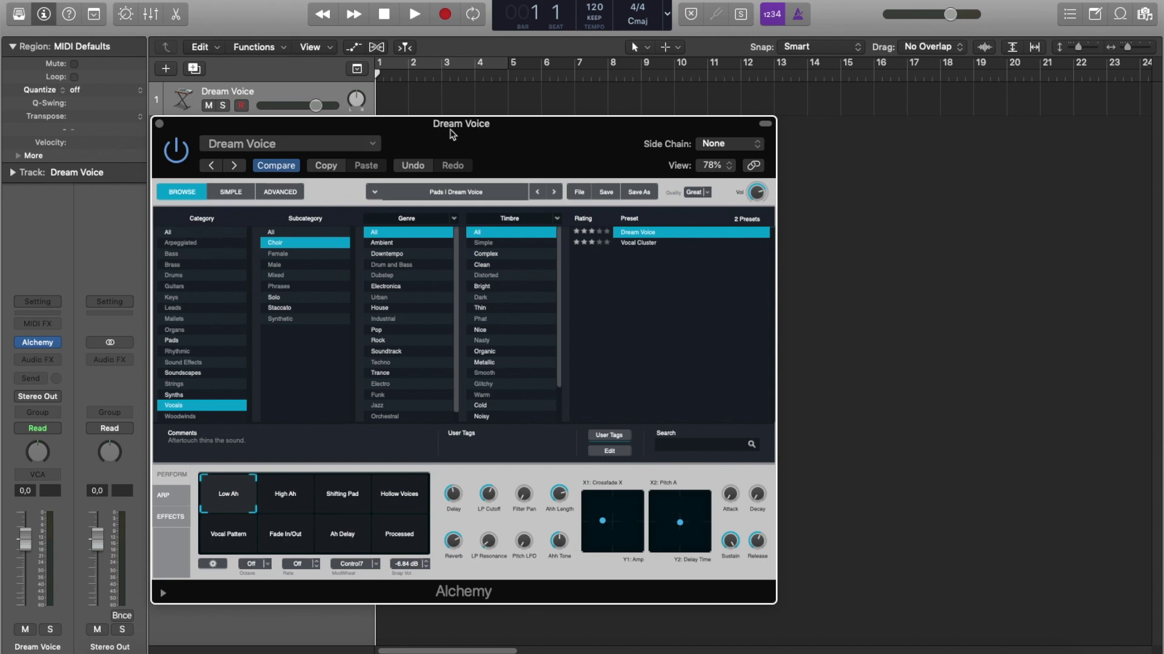
{"action": "left_click_drag", "start_coordinate": [461, 123], "coordinate": [499, 124]}
{"action": "left_click_drag", "start_coordinate": [454, 129], "coordinate": [449, 128]}
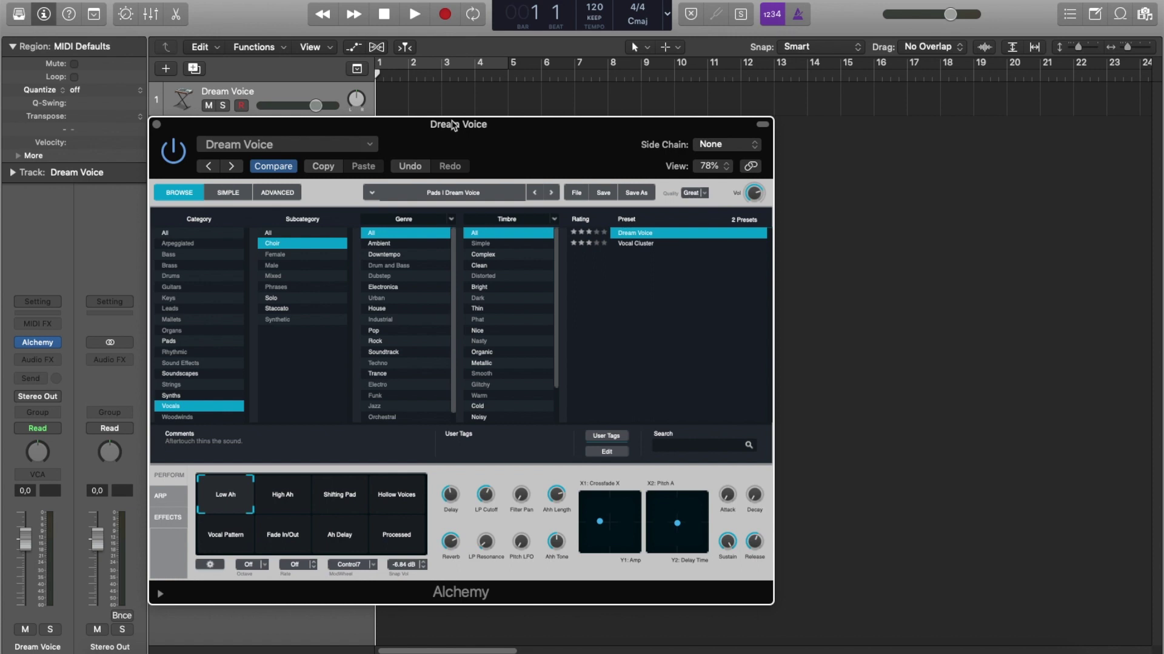
{"action": "mouse_move", "coordinate": [330, 127]}
{"action": "left_mouse_down"}
{"action": "mouse_move", "coordinate": [334, 137]}
{"action": "mouse_move", "coordinate": [331, 127]}
{"action": "left_mouse_up"}
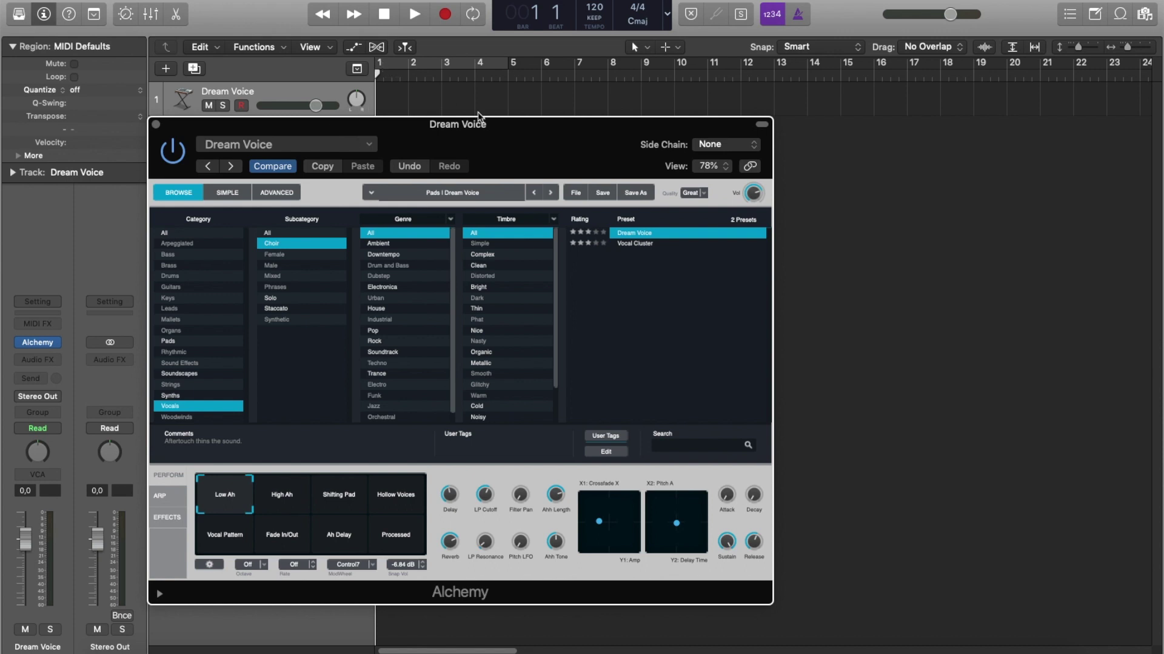
Show the Musical Typing keyboard, close the Alchemy window, and place the keyboard just below the Dream Voice track header.
{"action": "key", "text": "super+k"}
{"action": "left_click_drag", "start_coordinate": [501, 123], "coordinate": [678, 241]}
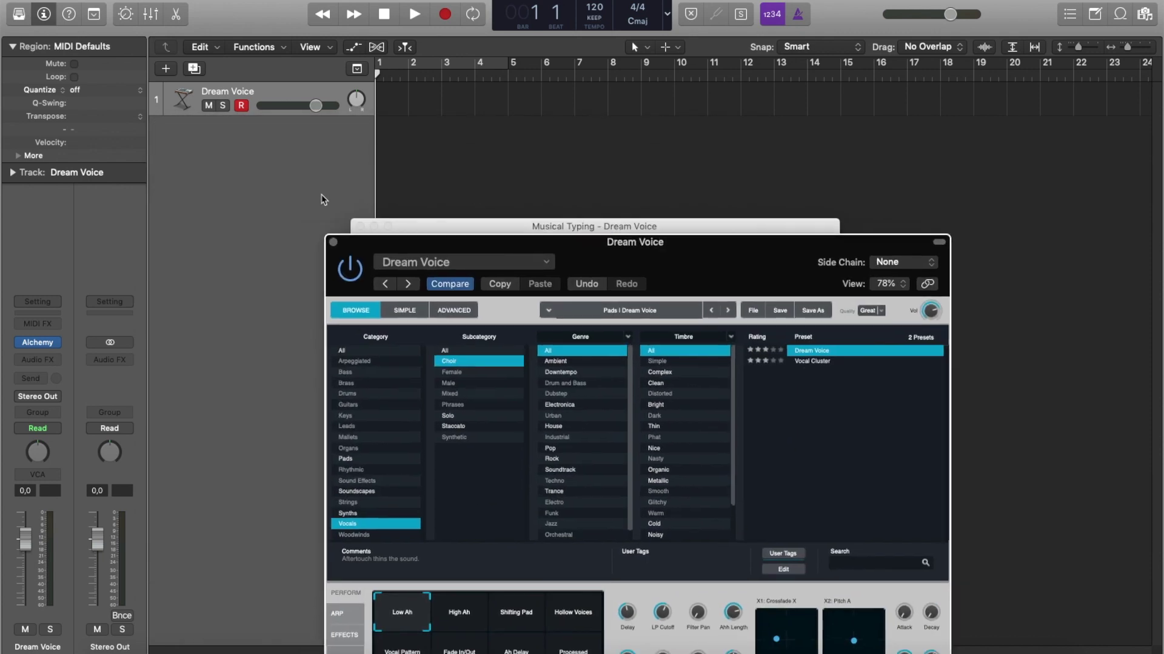
{"action": "left_click", "coordinate": [333, 242]}
{"action": "left_click_drag", "start_coordinate": [448, 235], "coordinate": [370, 136]}
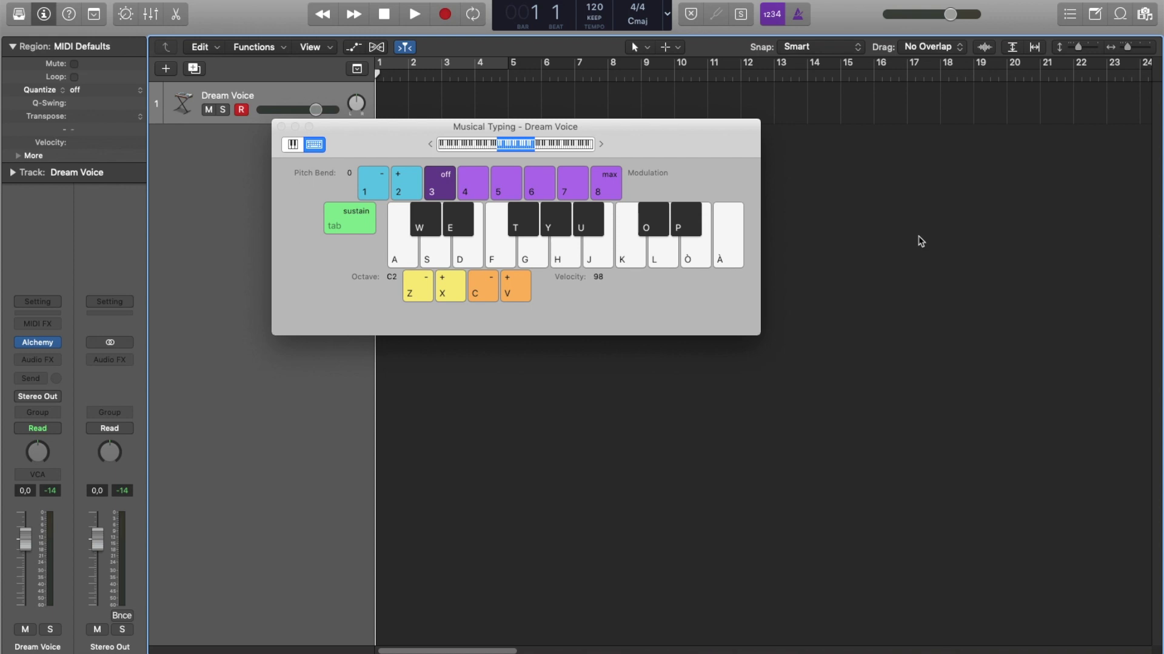
Audition the Dream Voice sound during playback by playing intervals such as C–E, C–F and C–G with Musical Typing, and stop playback.
{"action": "key", "text": "space"}
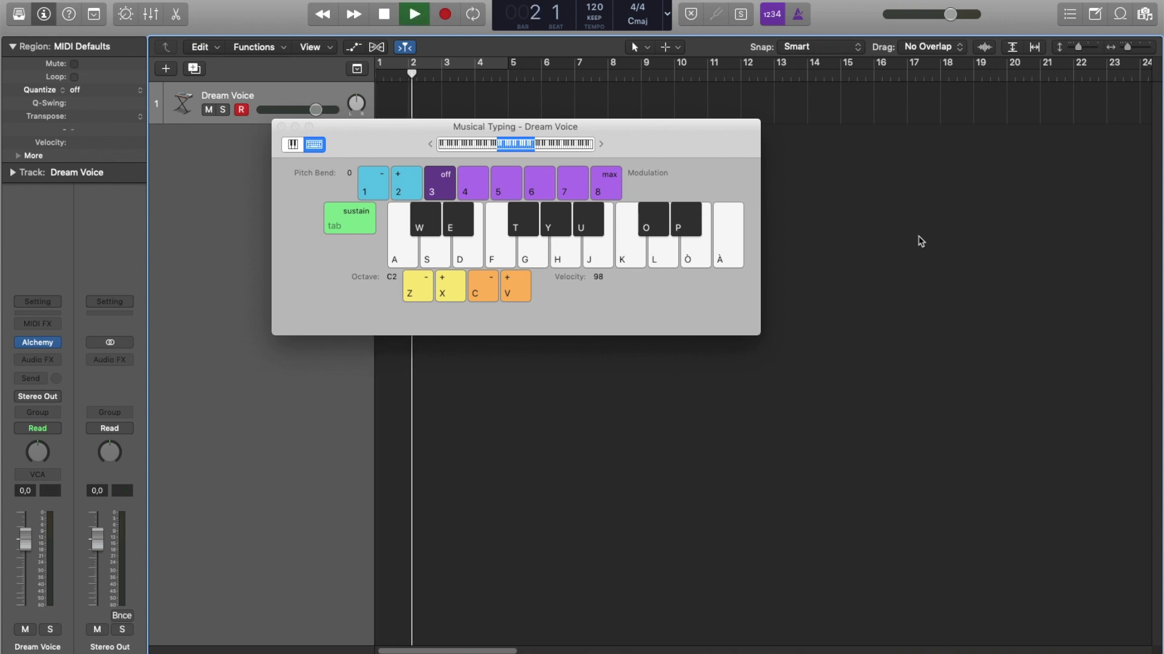
{"action": "key", "text": "a+d"}
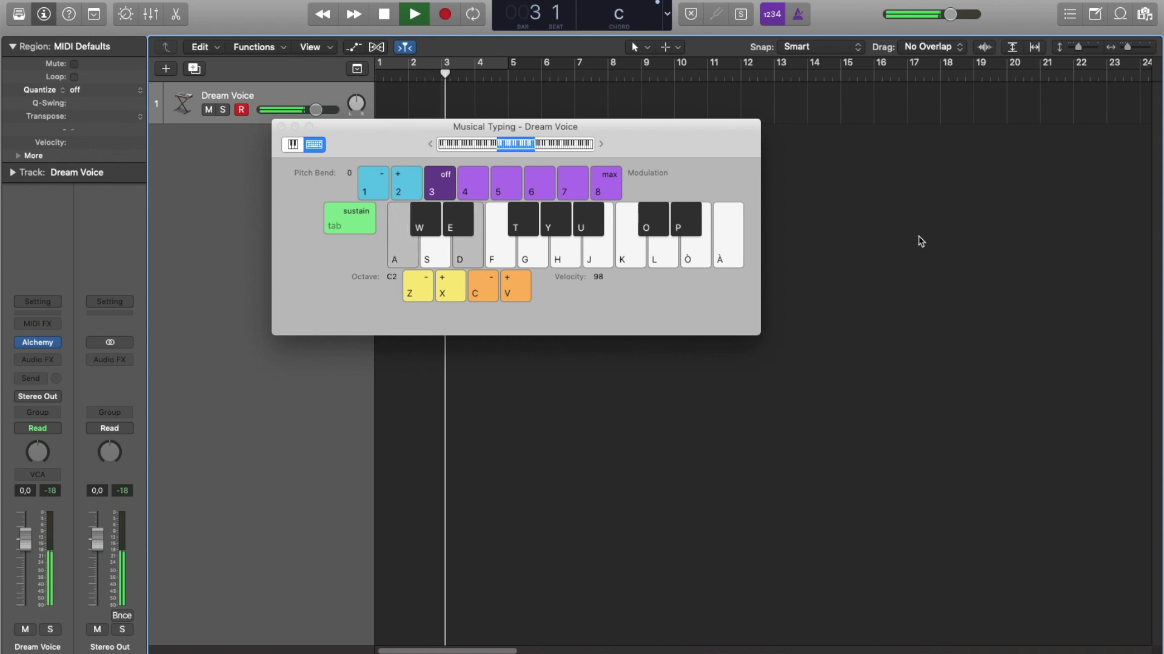
{"action": "key", "text": "f"}
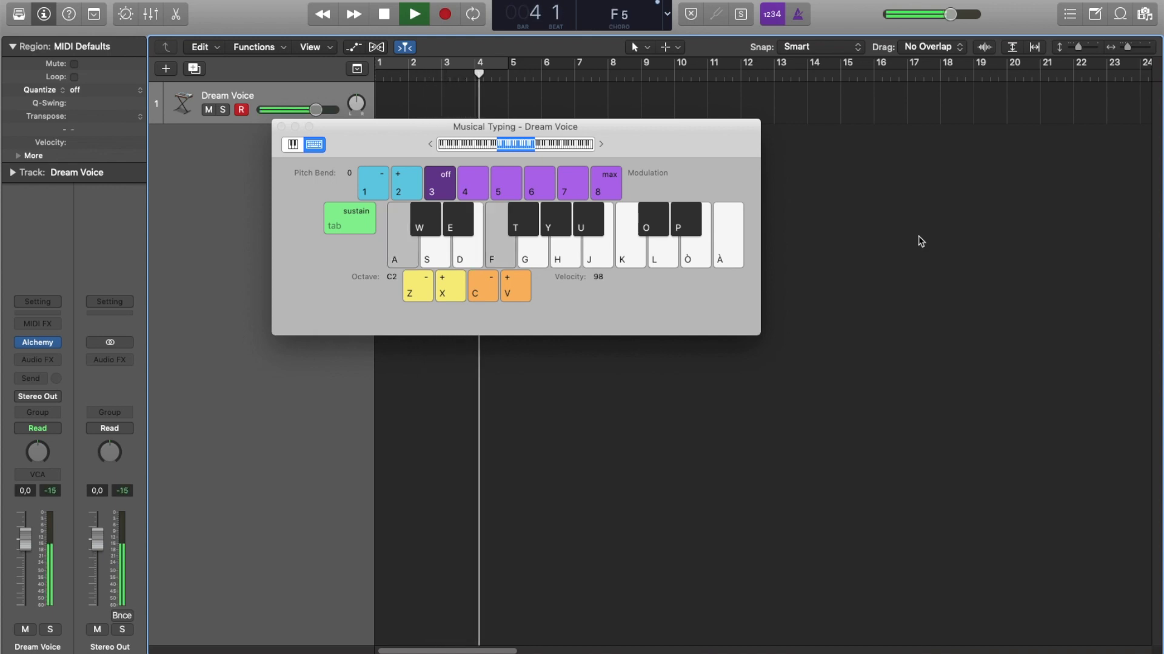
{"action": "key", "text": "a+g"}
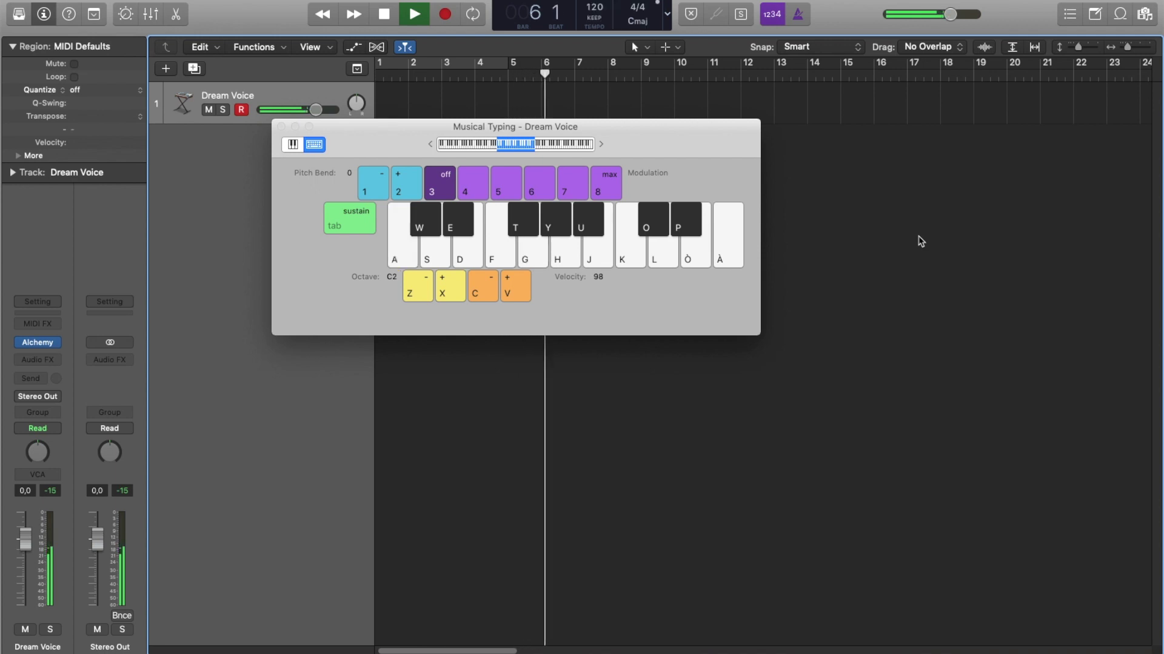
{"action": "key", "text": "a+ograve"}
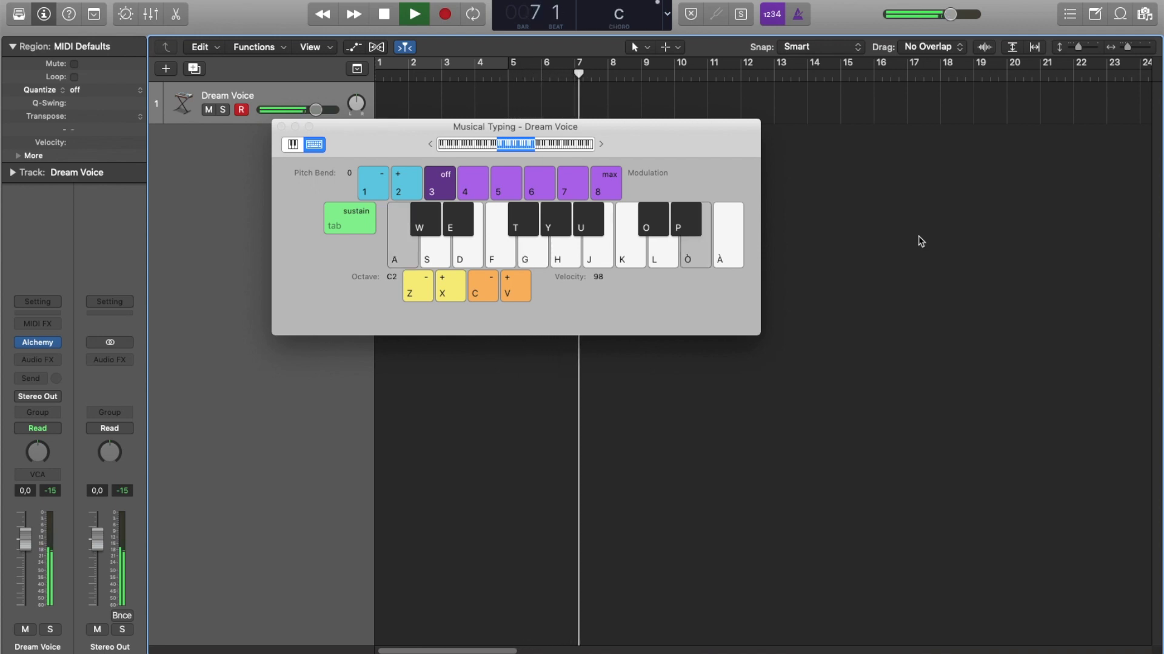
{"action": "key", "text": "l"}
{"action": "key", "text": "a+agrave"}
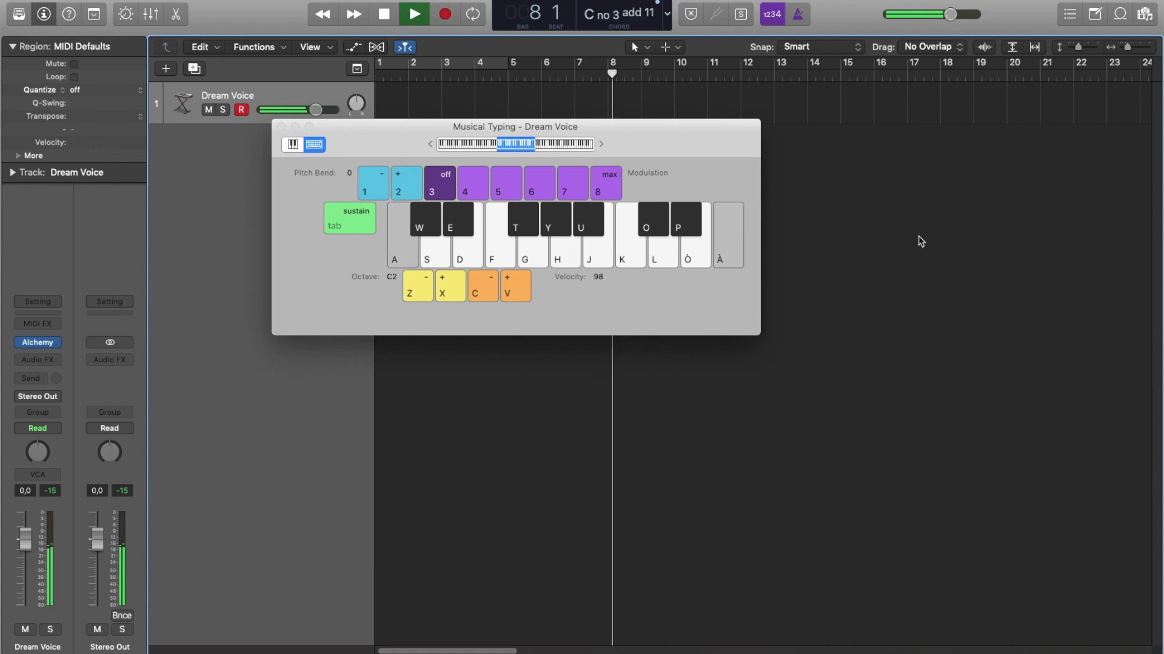
{"action": "key", "text": "ograve"}
{"action": "key", "text": "a+d"}
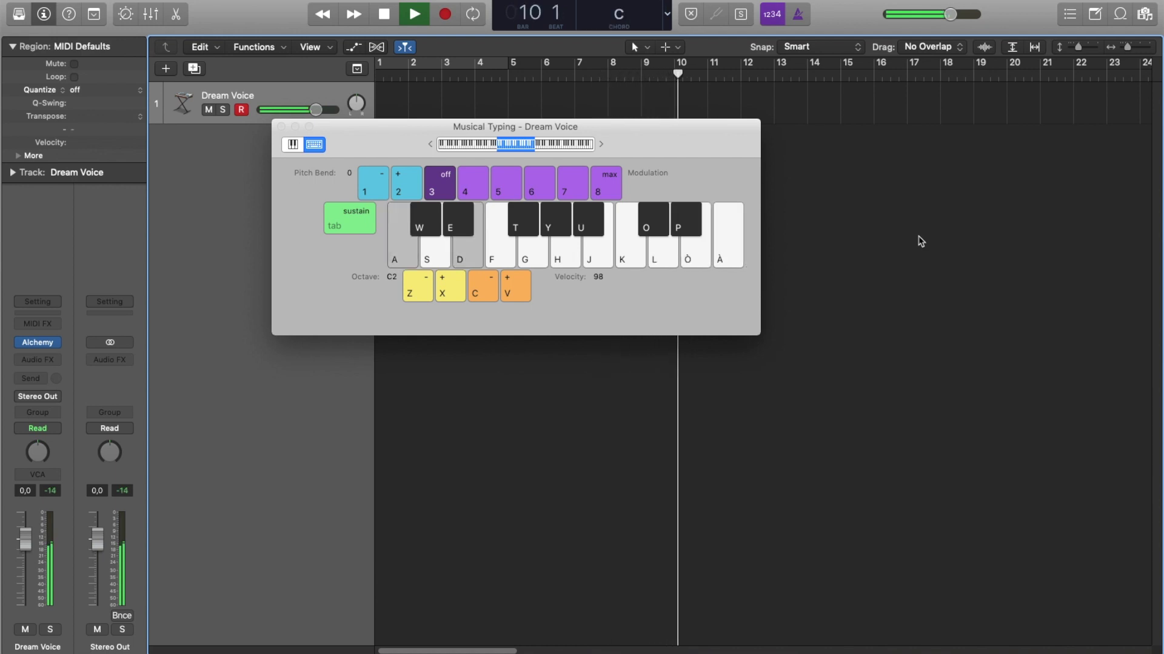
{"action": "key", "text": "a+agrave"}
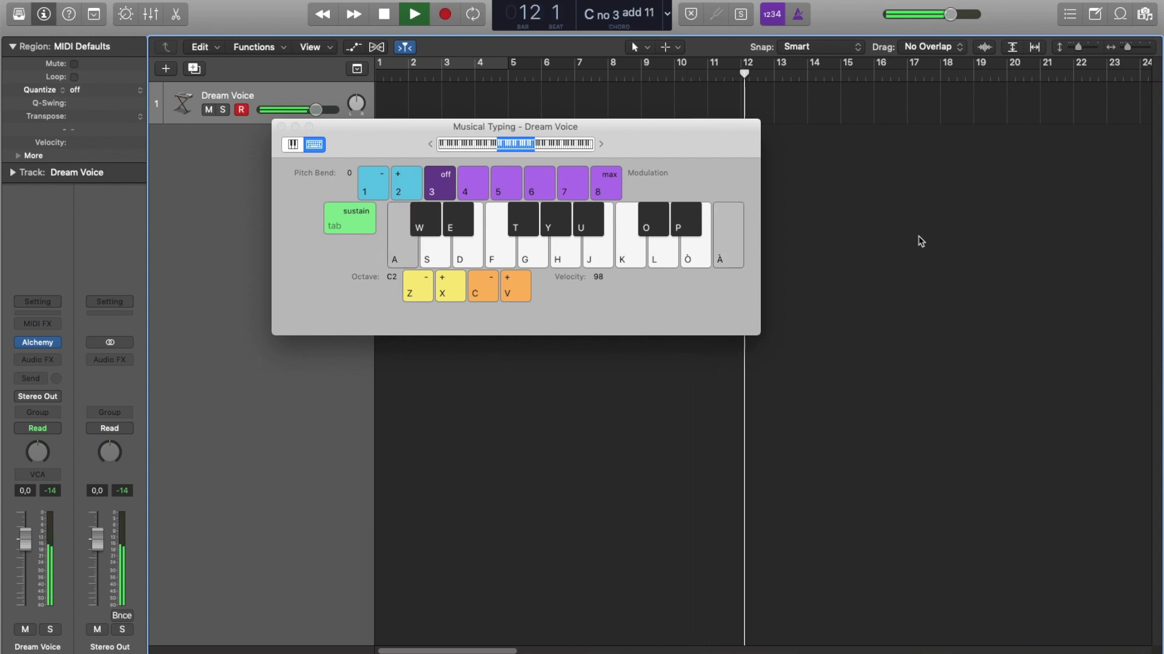
{"action": "key", "text": "d+ograve"}
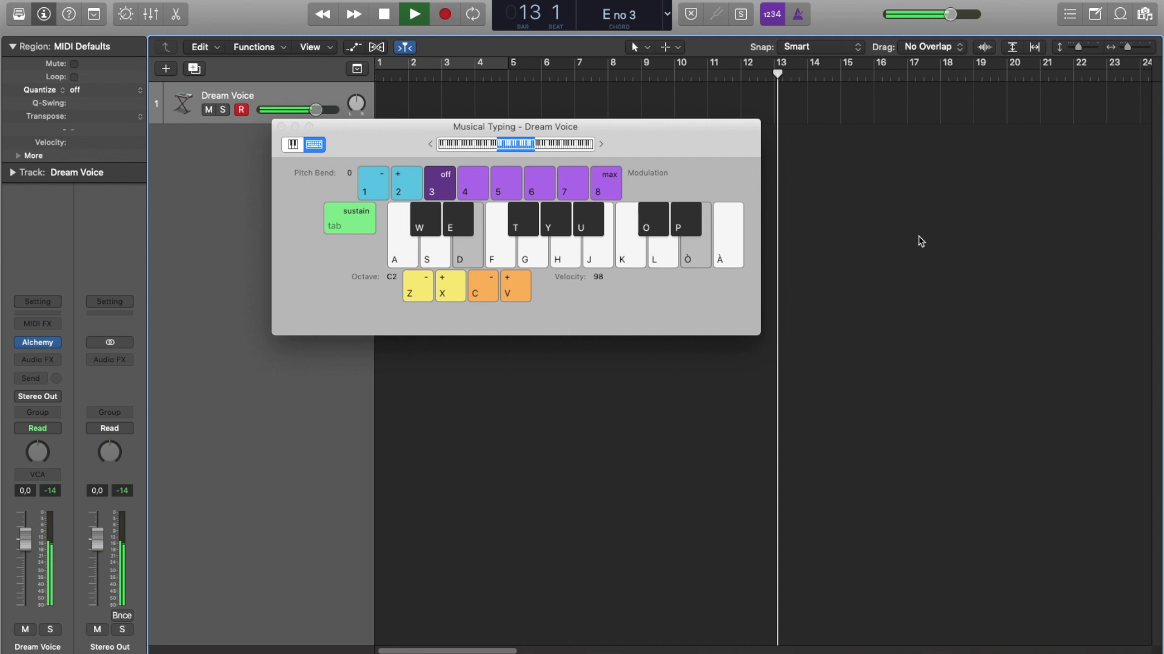
{"action": "key", "text": "a+f"}
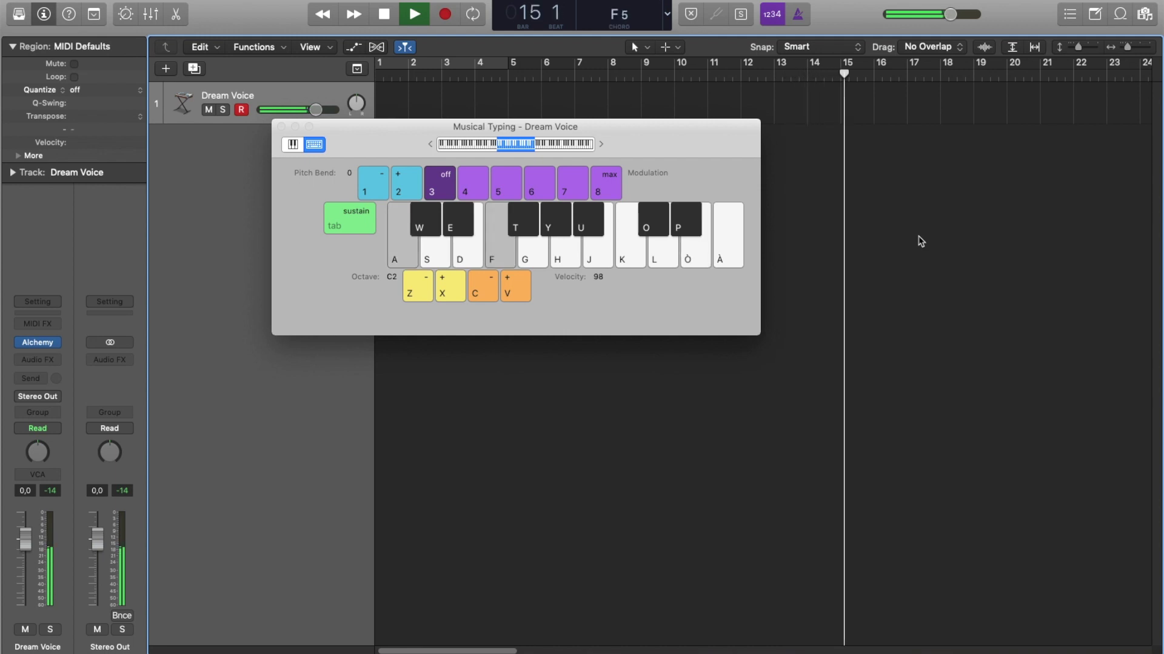
{"action": "key", "text": "a+g"}
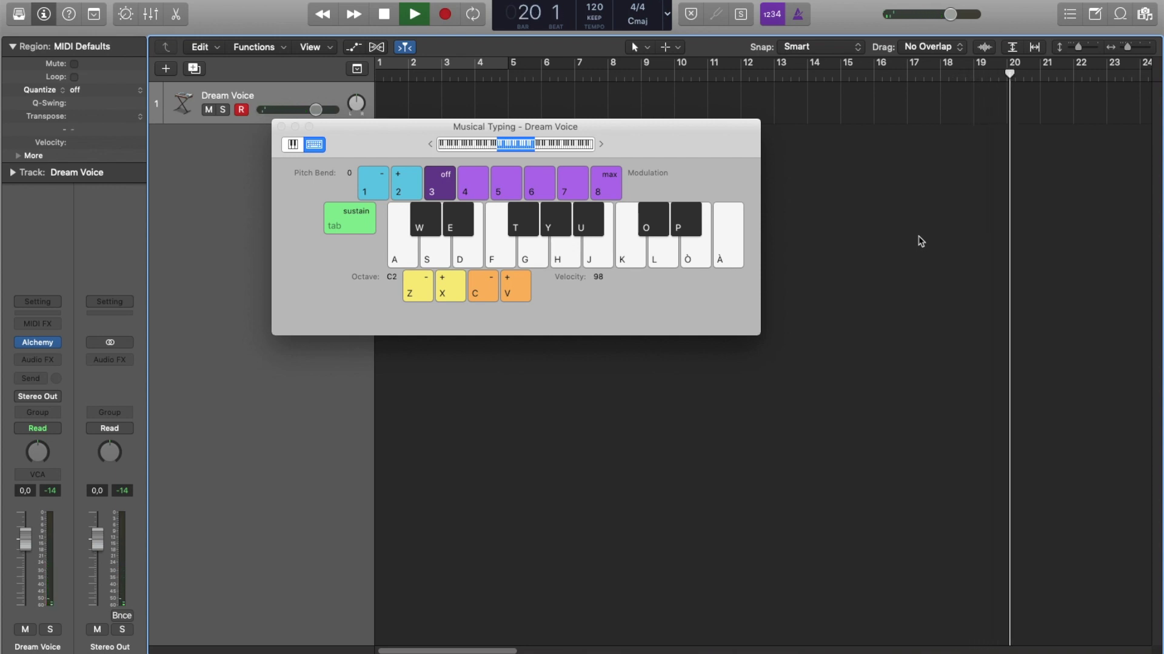
{"action": "key", "text": "space"}
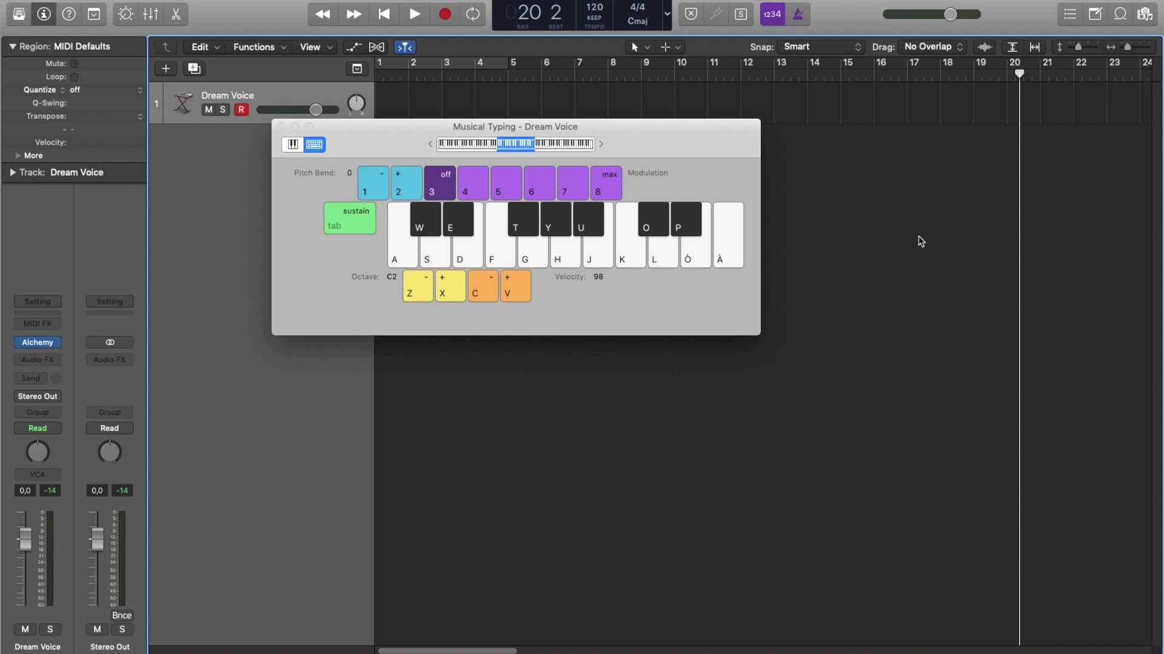
Move the Musical Typing keyboard lower, undo the last change to restore the Dream Voice region, and return the playhead to bar 1.
{"action": "left_click_drag", "start_coordinate": [667, 132], "coordinate": [609, 242]}
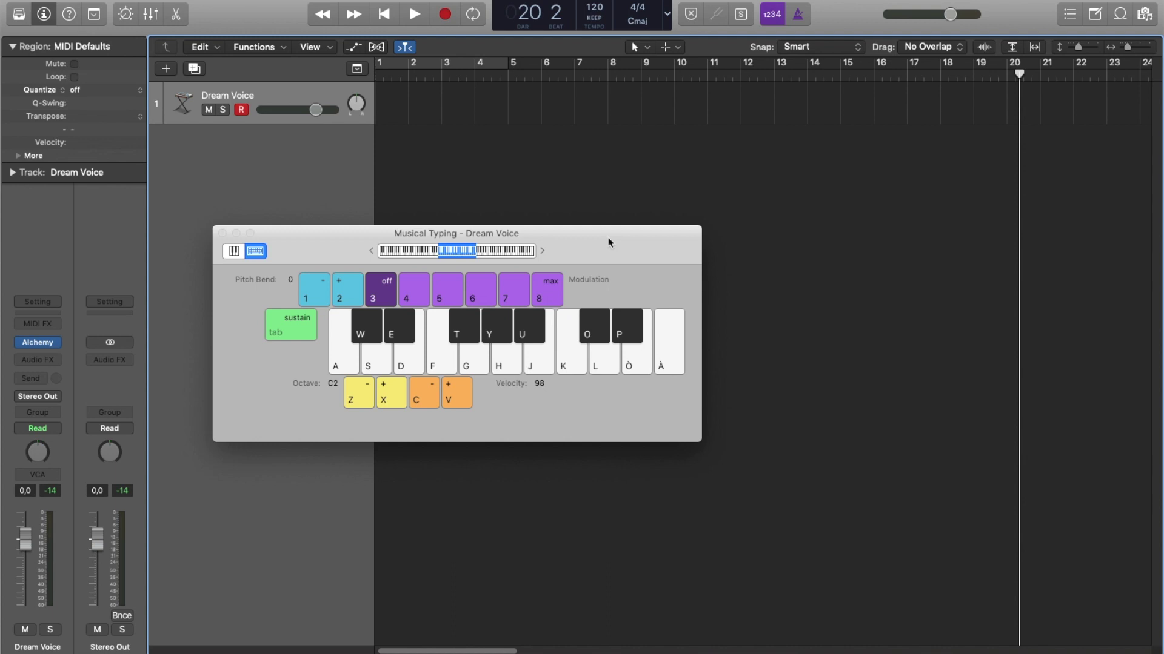
{"action": "key", "text": "super+z"}
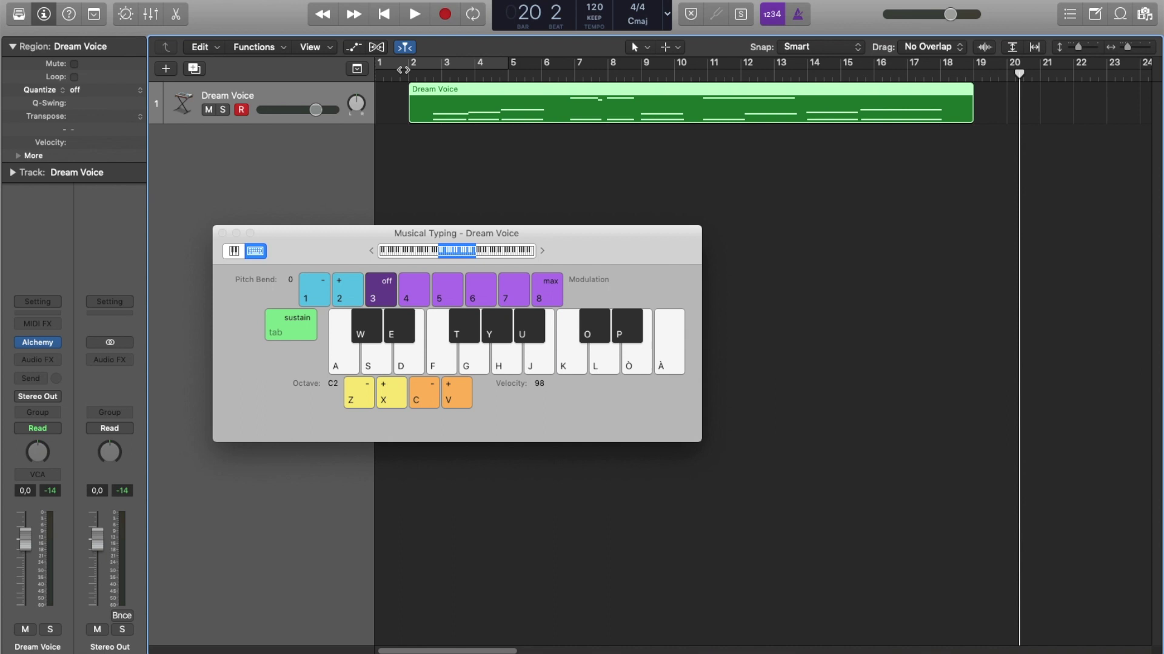
{"action": "left_click", "coordinate": [378, 77]}
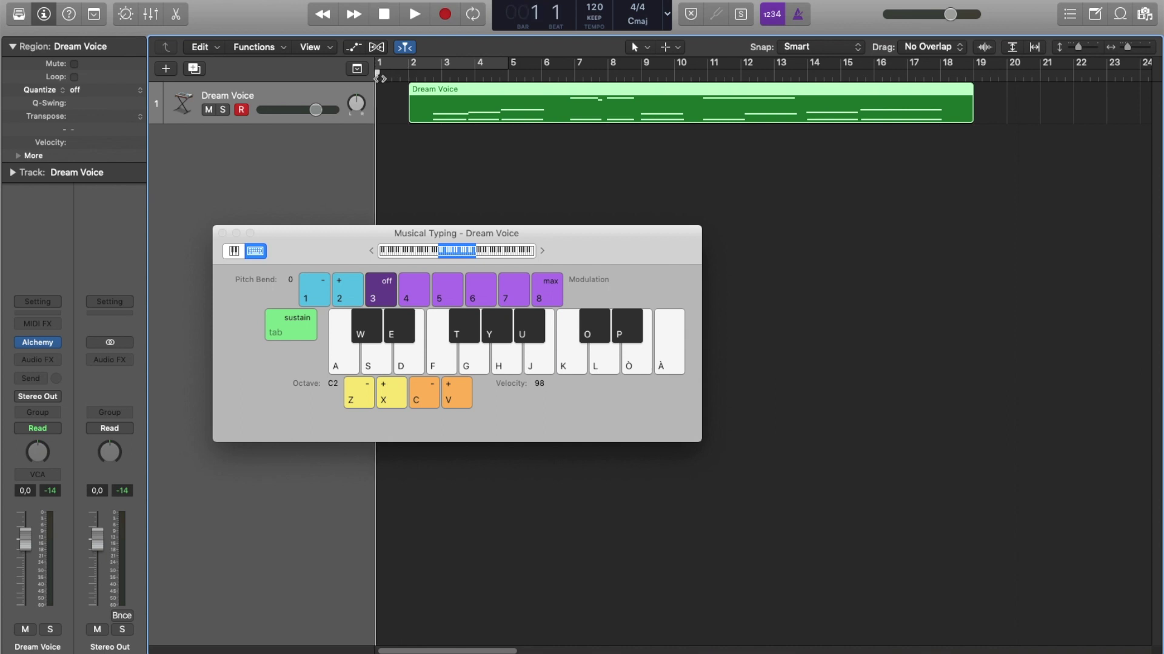
Play back the Dream Voice region from bar 1 past its end while watching the notes on Musical Typing, and stop playback.
{"action": "key", "text": "space"}
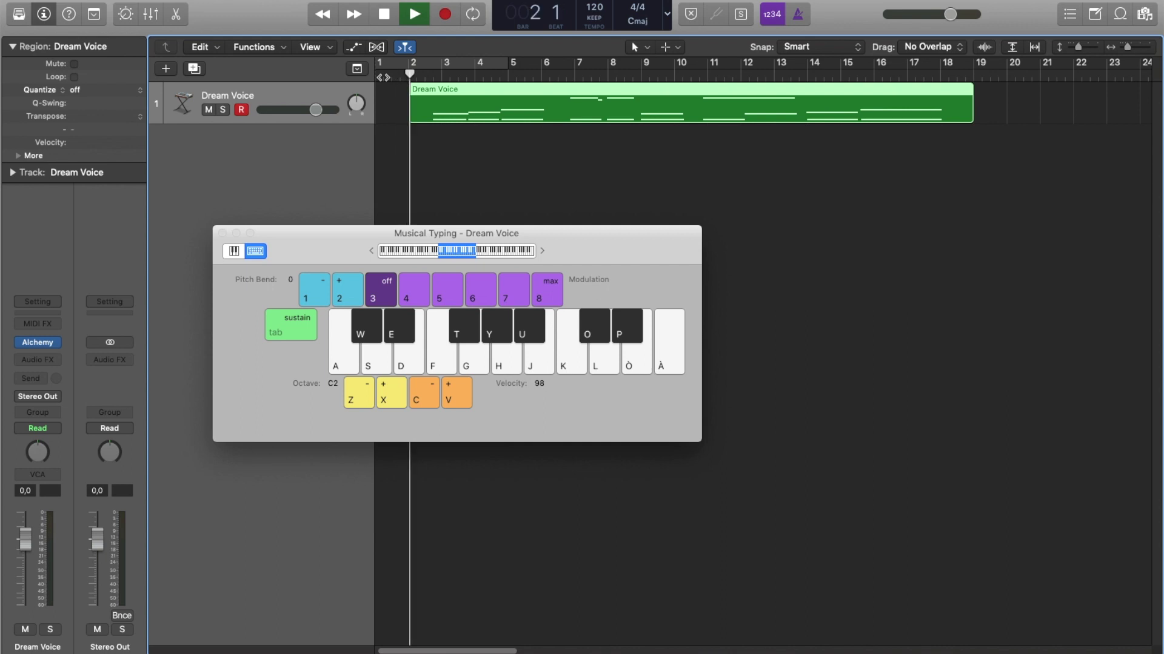
{"action": "key", "text": "a+d"}
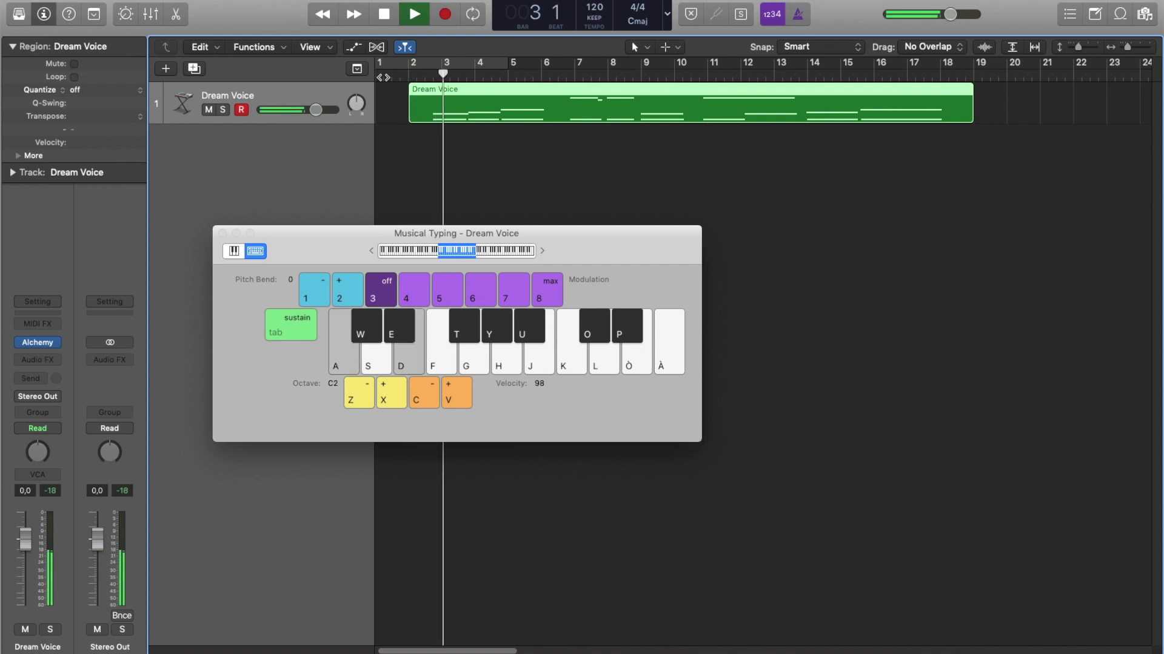
{"action": "key", "text": "a+f"}
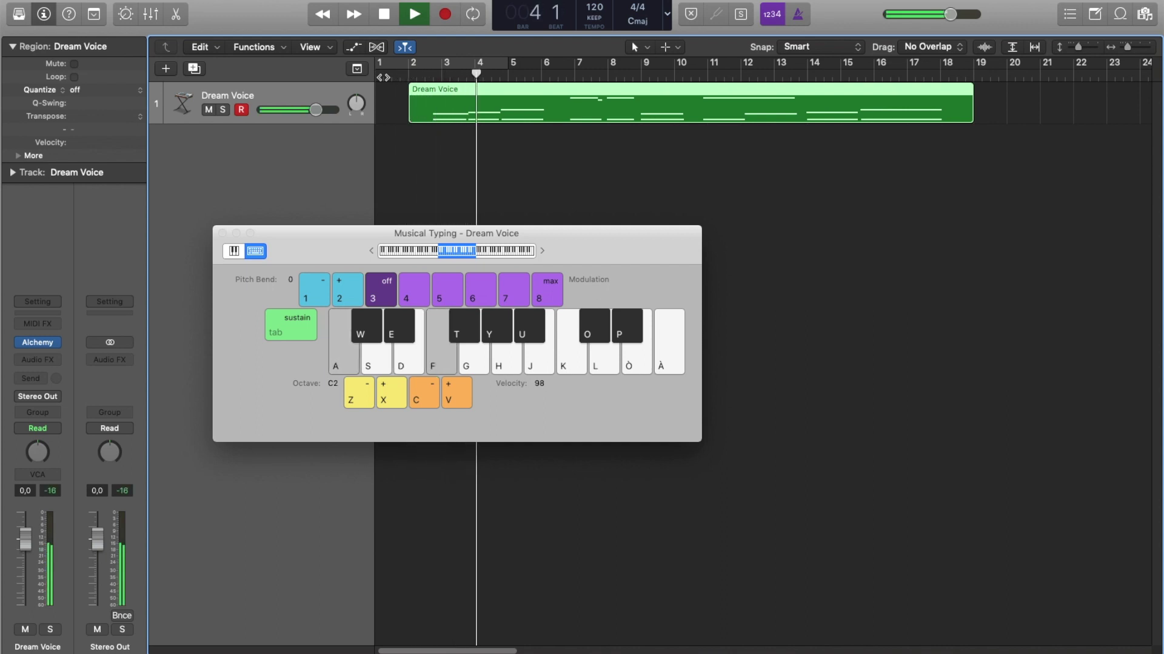
{"action": "key", "text": "a+g"}
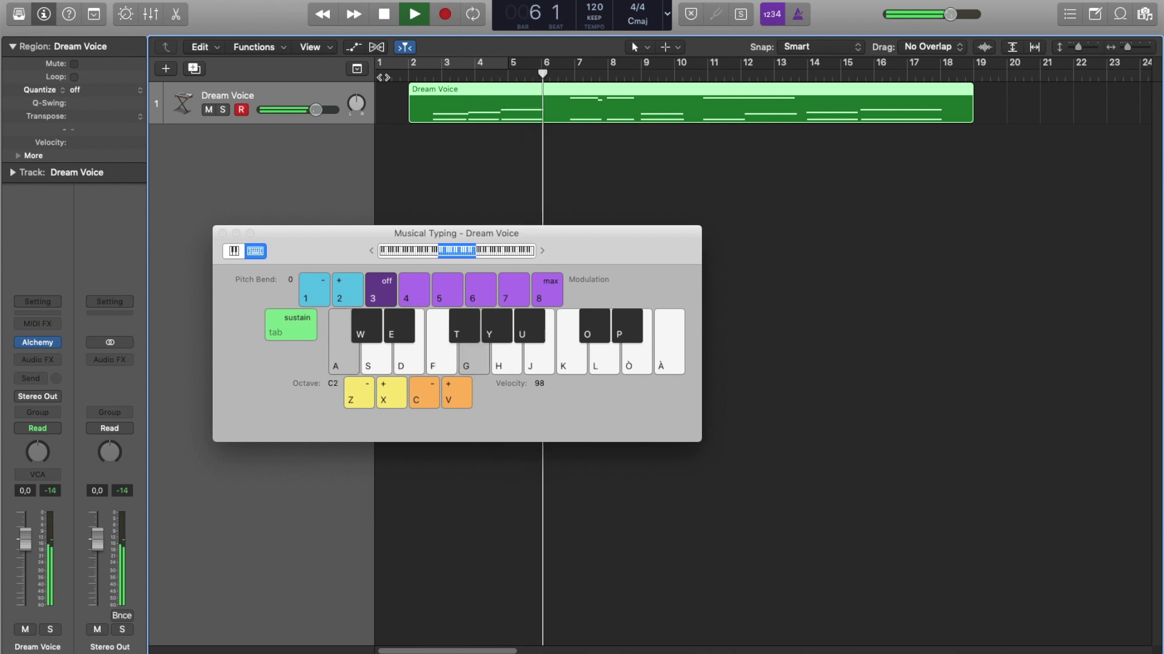
{"action": "key", "text": "a+ograve"}
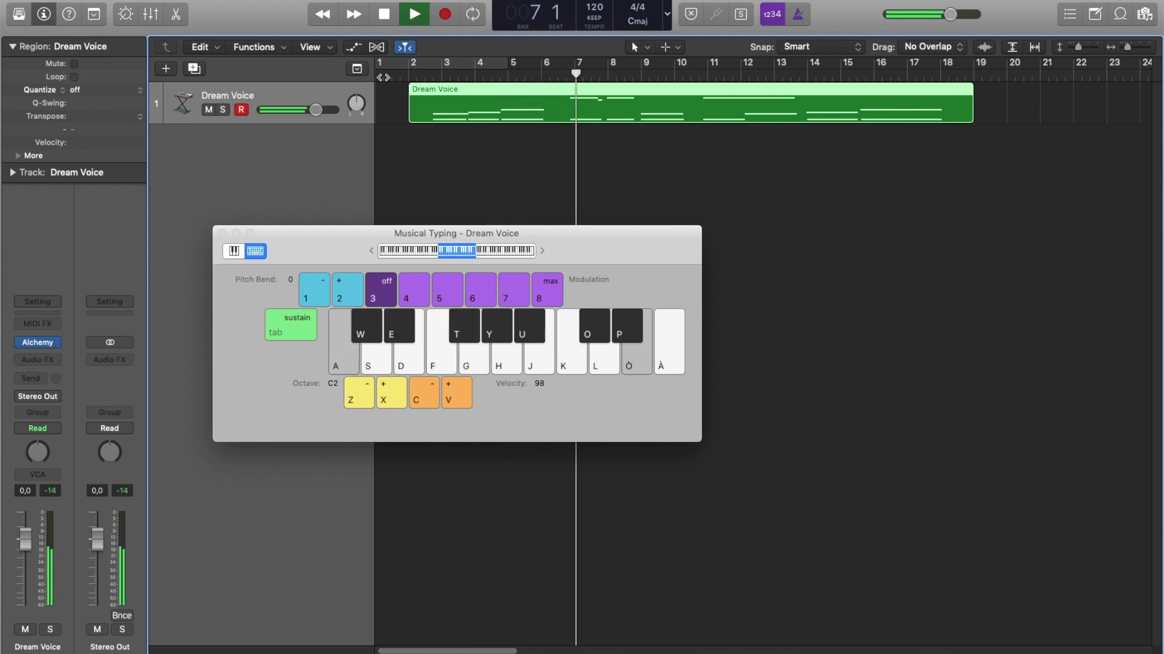
{"action": "key", "text": "l"}
{"action": "key", "text": "a+agrave"}
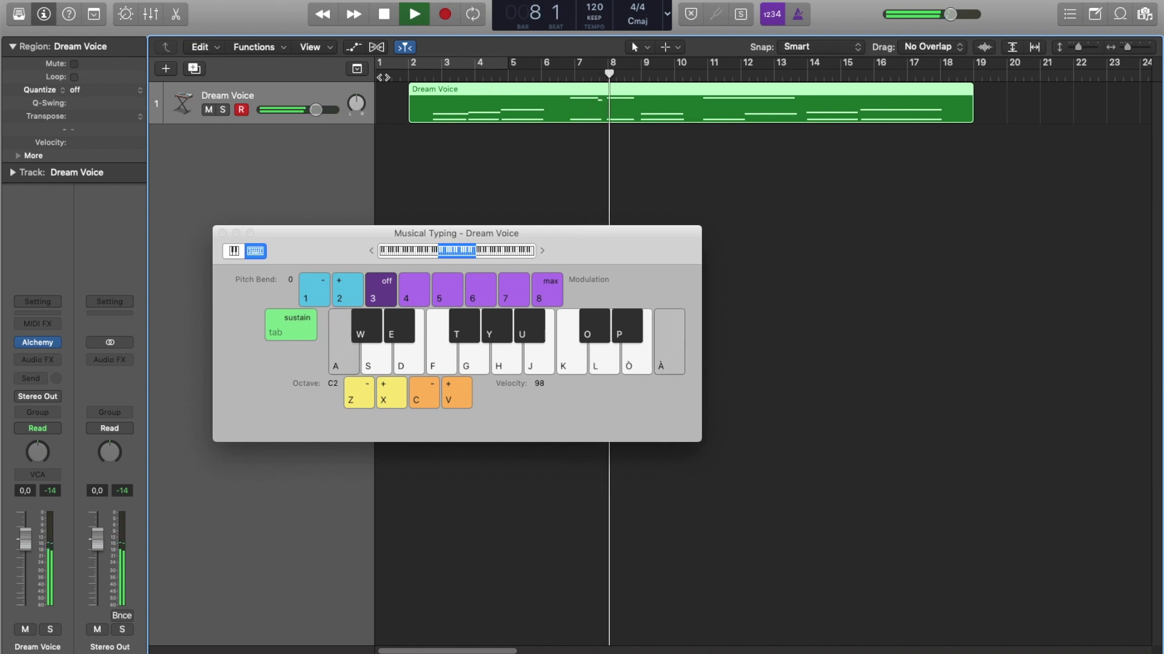
{"action": "key", "text": "ograve"}
{"action": "key", "text": "a+d"}
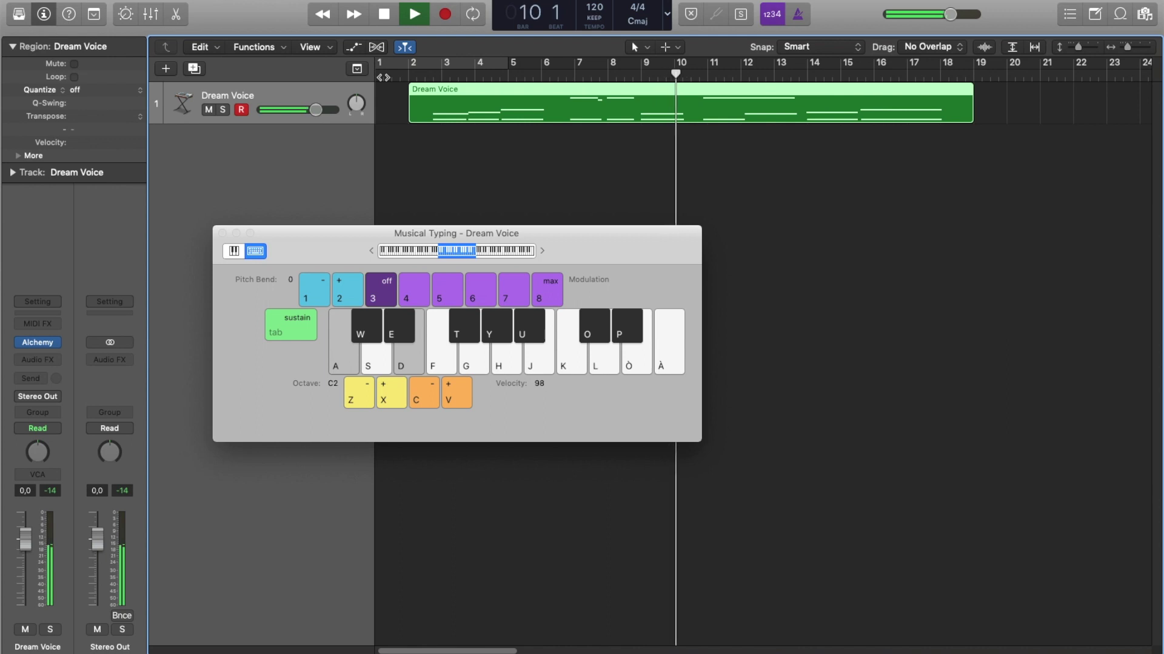
{"action": "key", "text": "a+agrave"}
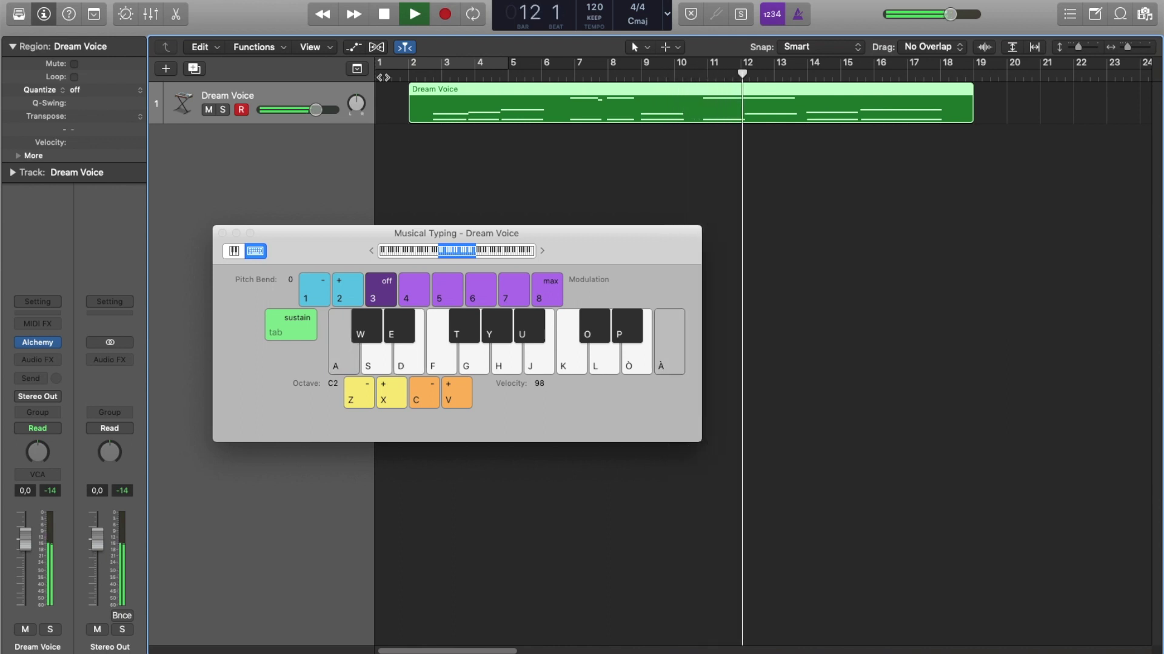
{"action": "key", "text": "ograve"}
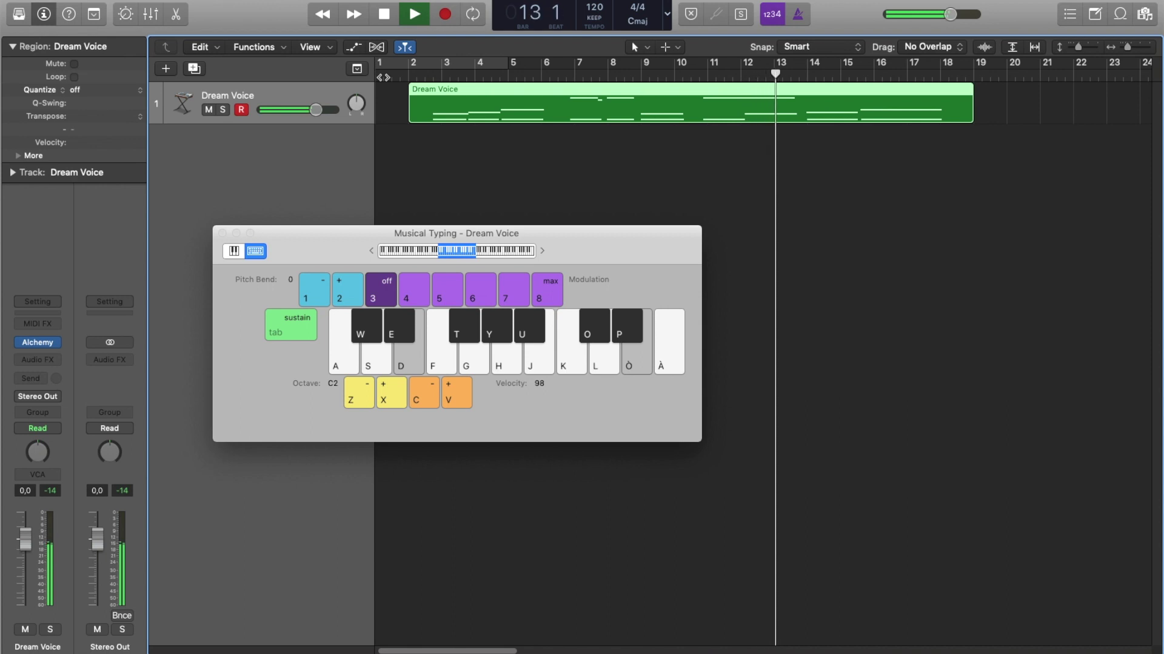
{"action": "key", "text": "a"}
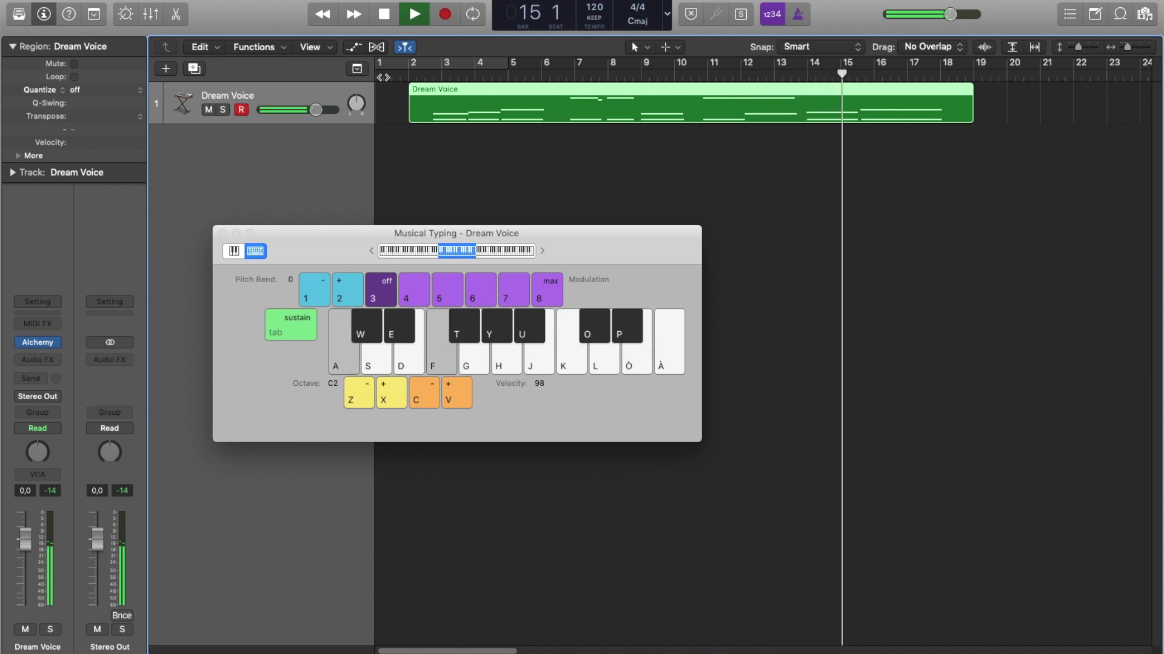
{"action": "key", "text": "g"}
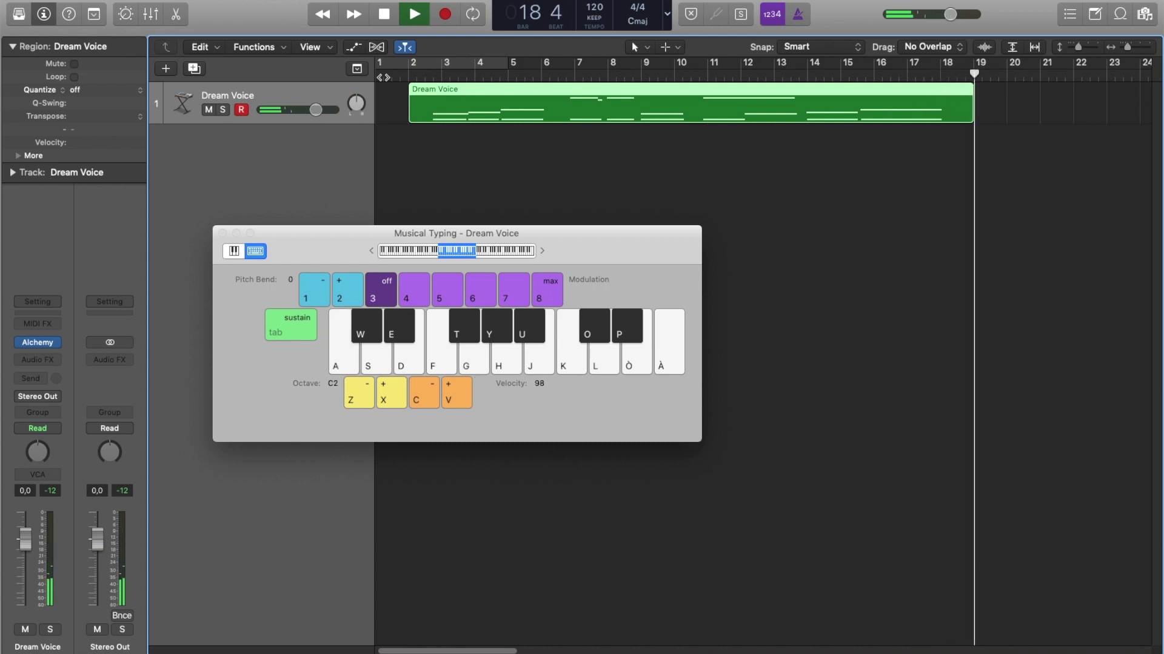
{"action": "key", "text": "space"}
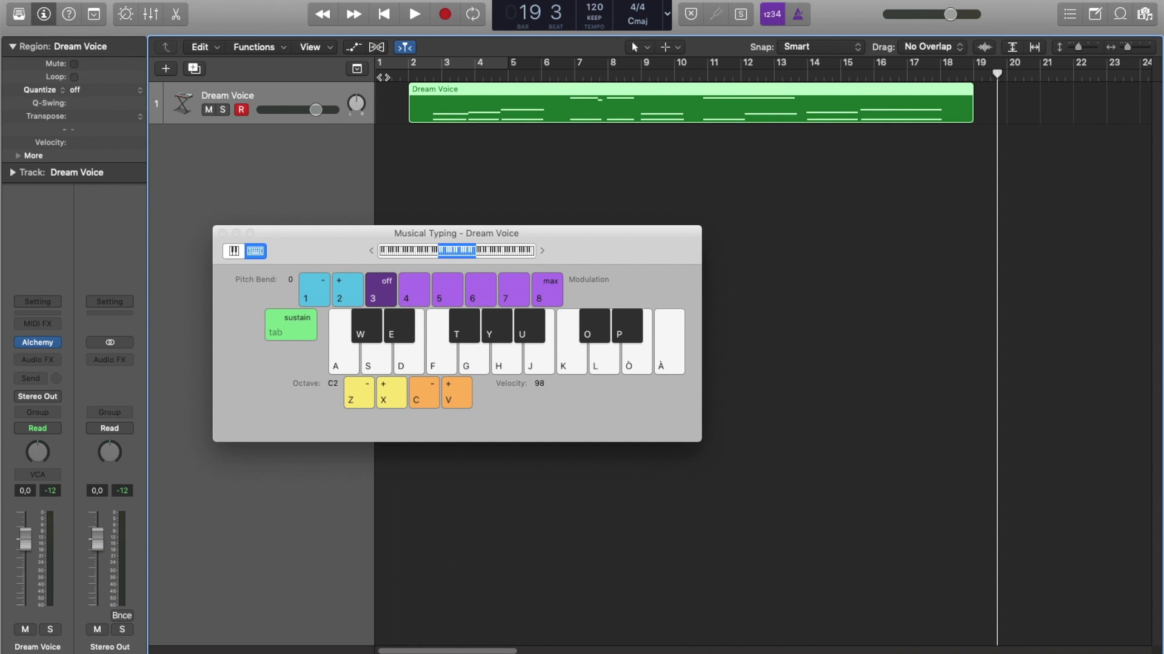
Close the Musical Typing keyboard and open the Dream Voice region in a Piano Roll enlarged to nearly the full window height.
{"action": "left_click", "coordinate": [223, 234]}
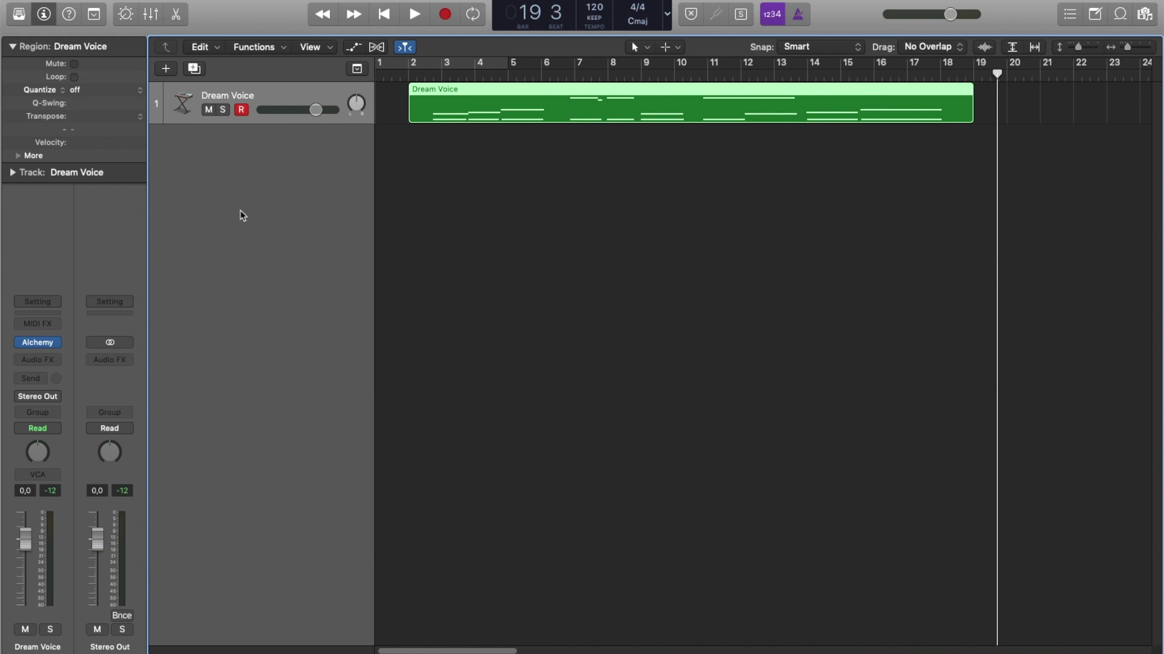
{"action": "double_click", "coordinate": [462, 95]}
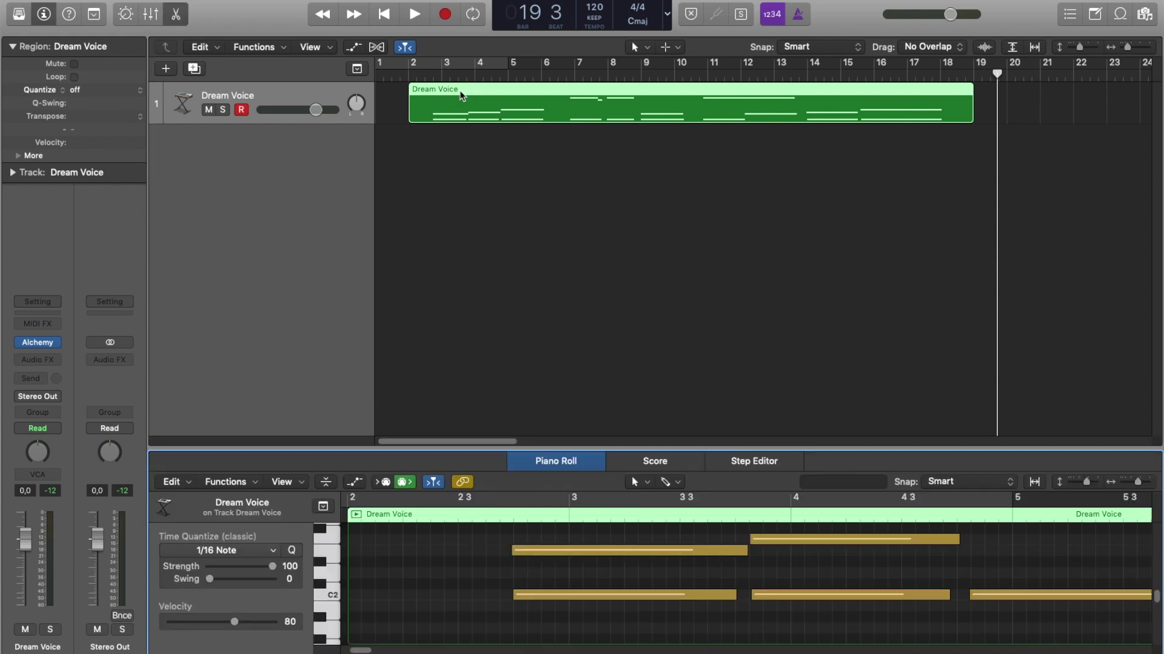
{"action": "left_click_drag", "start_coordinate": [455, 450], "coordinate": [424, 127]}
{"action": "scroll", "coordinate": [446, 207], "scroll_direction": "up", "scroll_amount": 5}
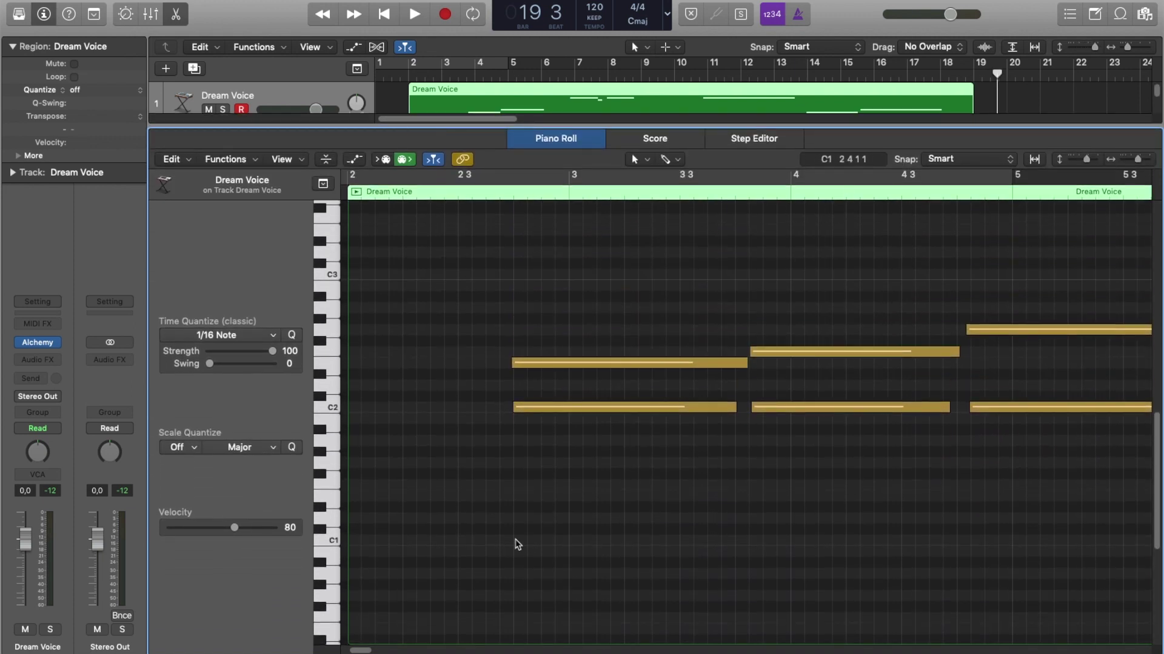
Examine the region's first notes in the Piano Roll, select the first E2 note, and close the editor.
{"action": "left_click", "coordinate": [356, 647]}
{"action": "left_click_drag", "start_coordinate": [356, 647], "coordinate": [376, 647]}
{"action": "scroll", "coordinate": [368, 647], "scroll_direction": "left", "scroll_amount": 5}
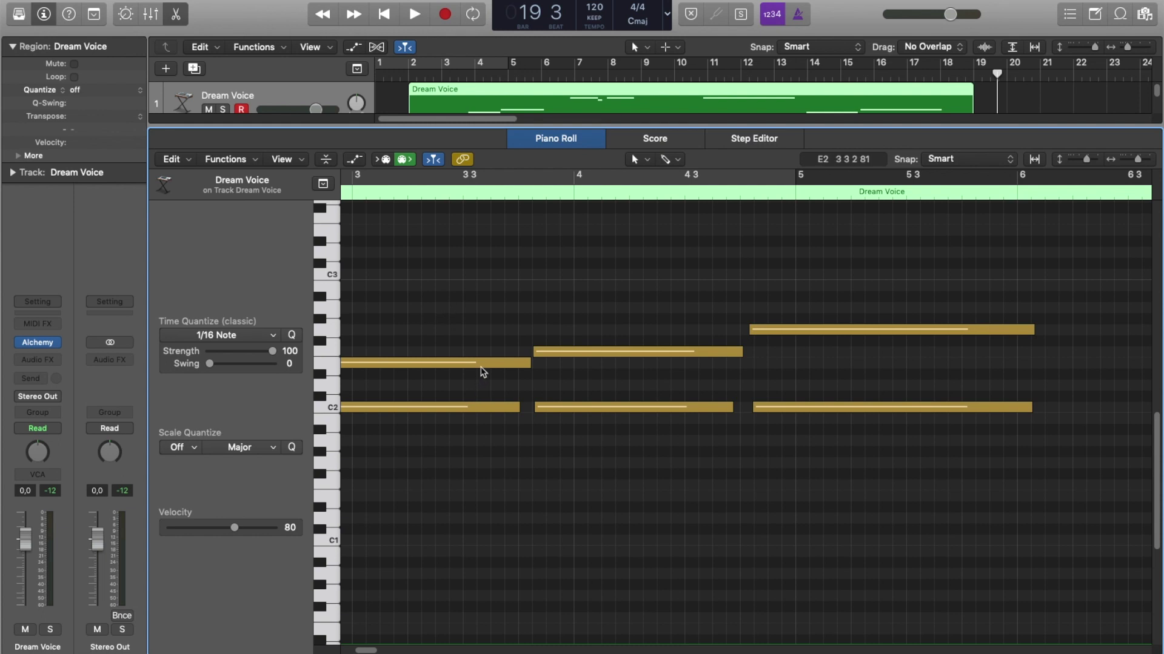
{"action": "left_click", "coordinate": [481, 365]}
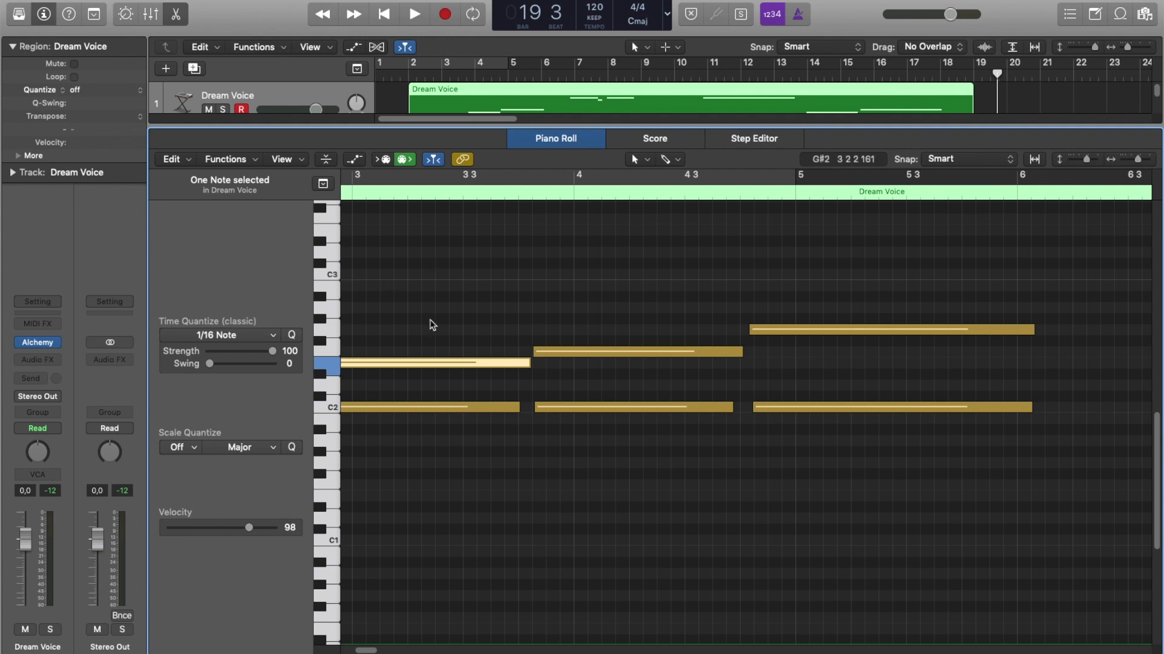
{"action": "left_click_drag", "start_coordinate": [366, 649], "coordinate": [360, 648]}
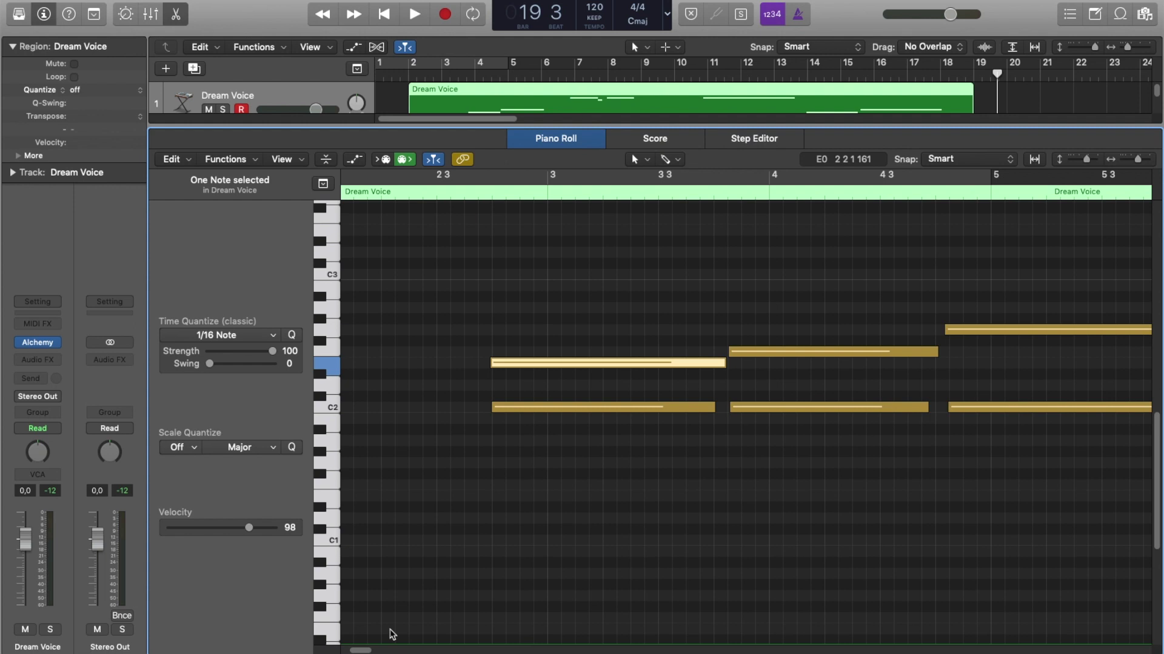
{"action": "key", "text": "e"}
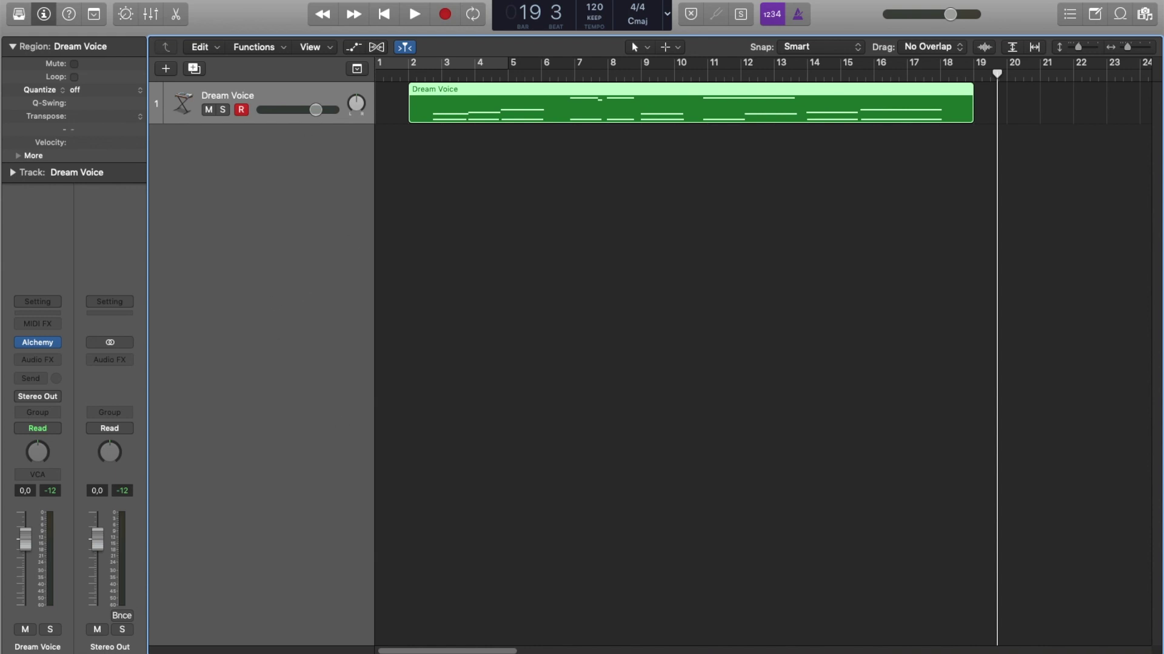
Open the Key Commands window after viewing the key command presets, and browse the Global Commands.
{"action": "left_click", "coordinate": [115, 0]}
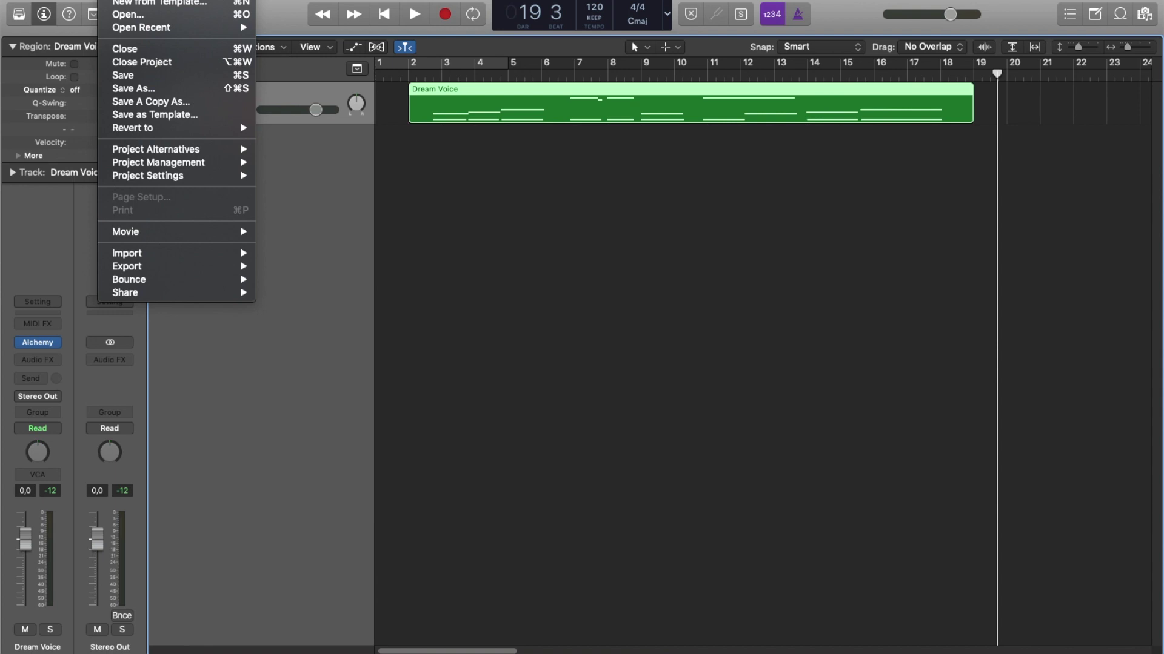
{"action": "mouse_move", "coordinate": [185, 176]}
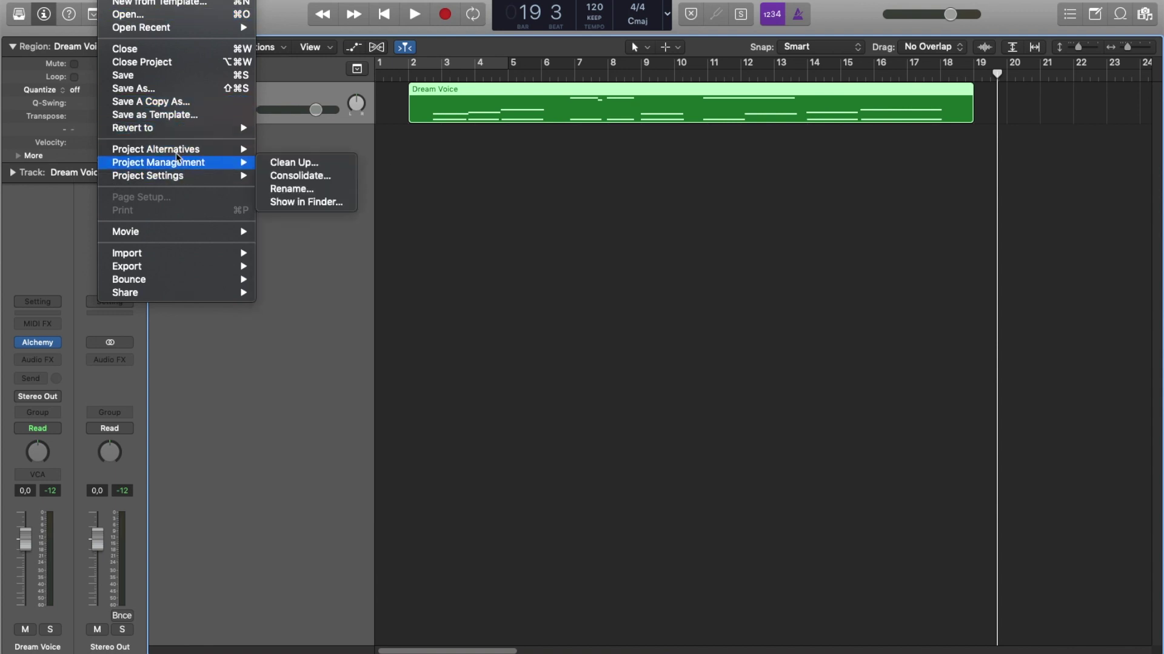
{"action": "mouse_move", "coordinate": [61, 1]}
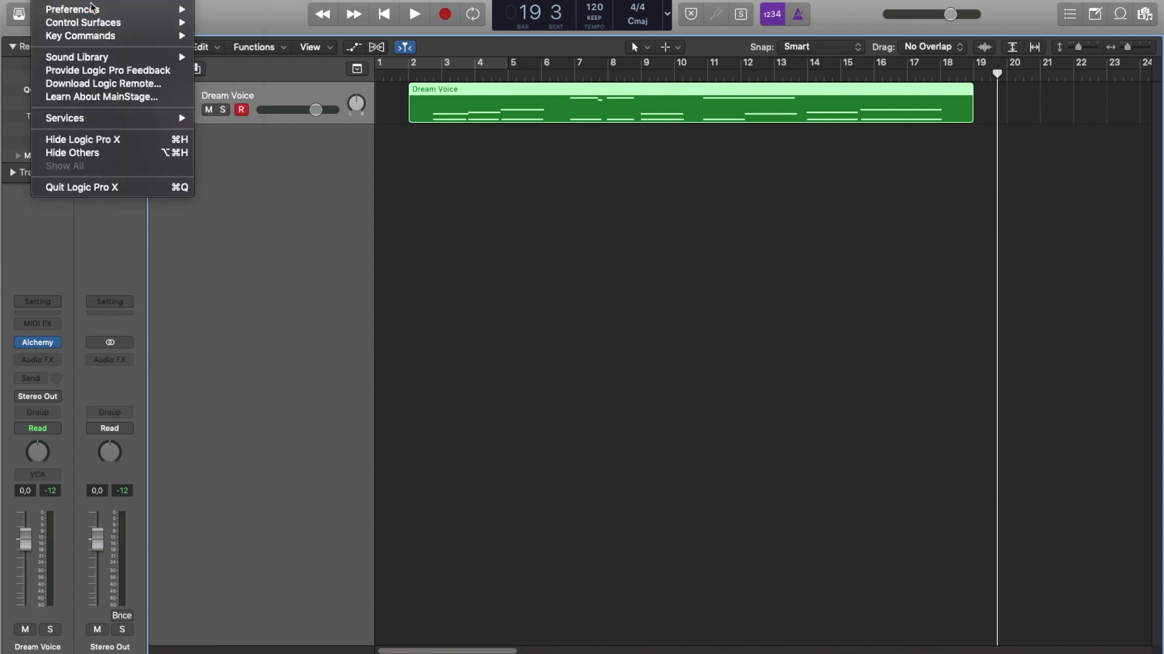
{"action": "mouse_move", "coordinate": [92, 37]}
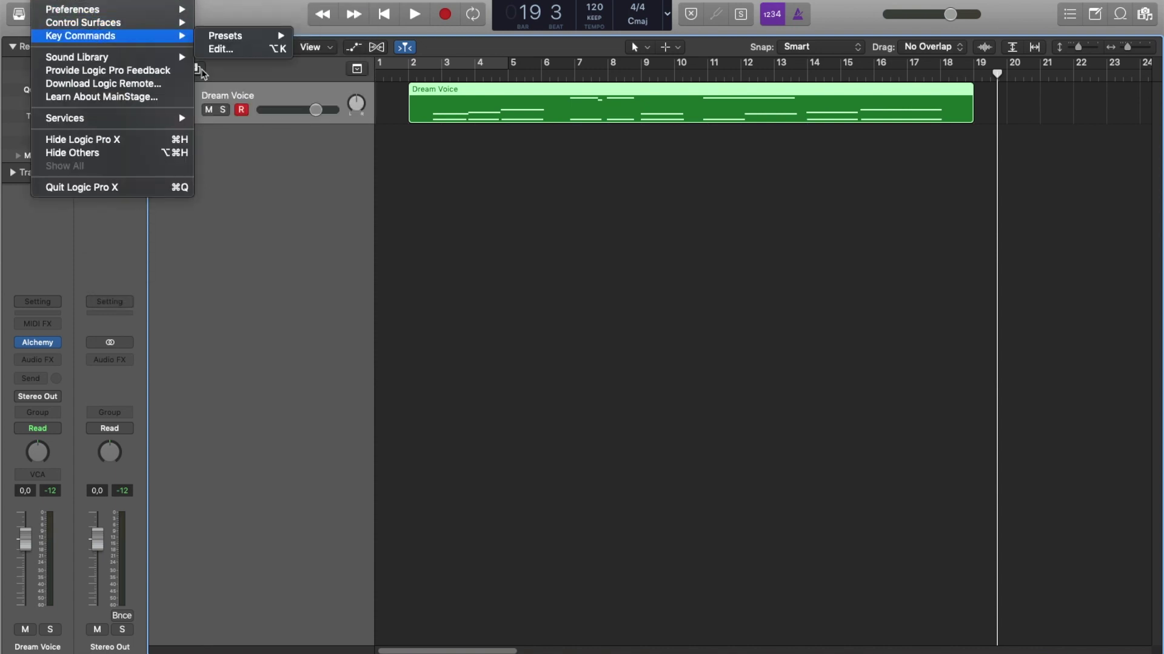
{"action": "mouse_move", "coordinate": [212, 41]}
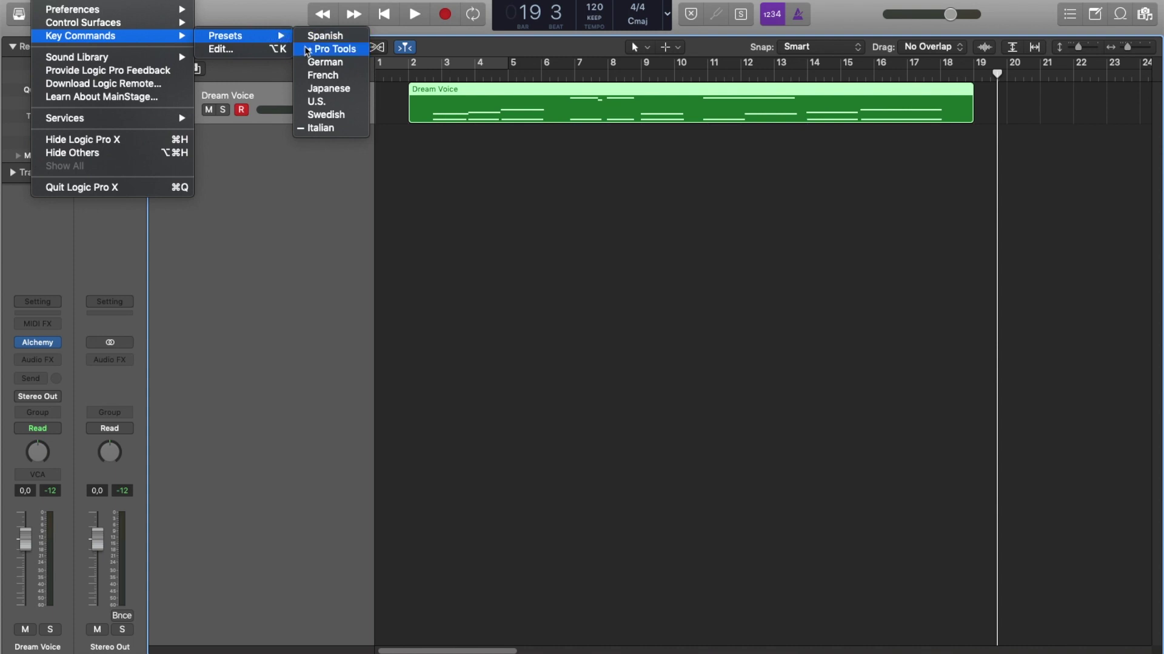
{"action": "left_click", "coordinate": [265, 51]}
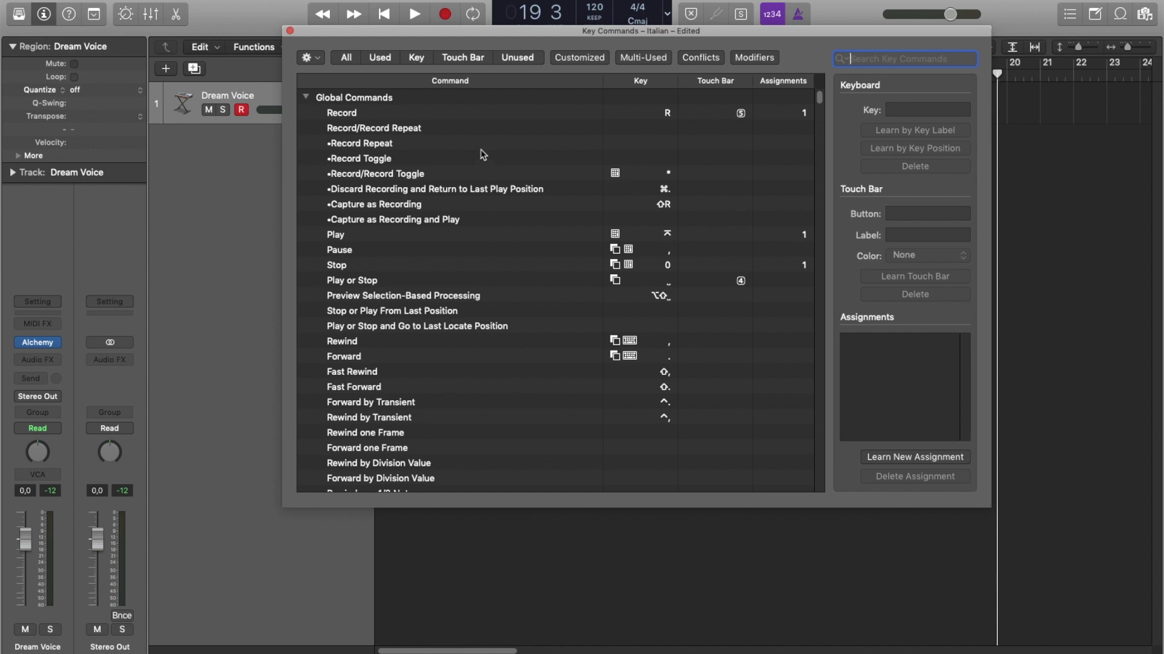
{"action": "scroll", "coordinate": [476, 188], "scroll_direction": "down", "scroll_amount": 1}
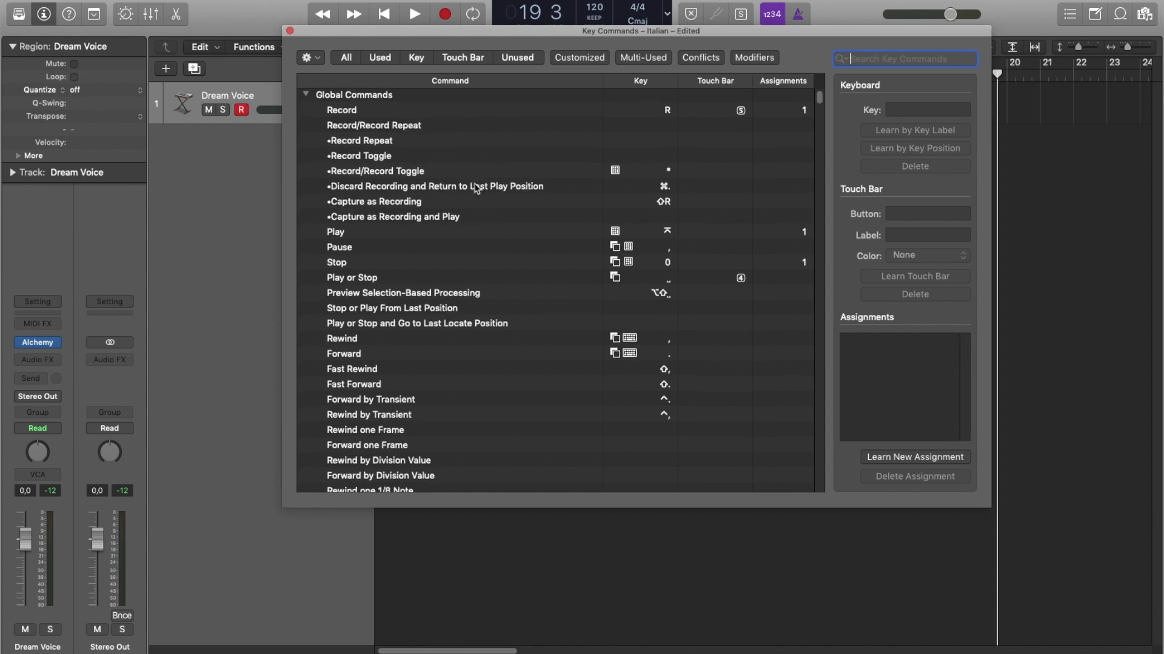
{"action": "scroll", "coordinate": [534, 261], "scroll_direction": "down", "scroll_amount": 5}
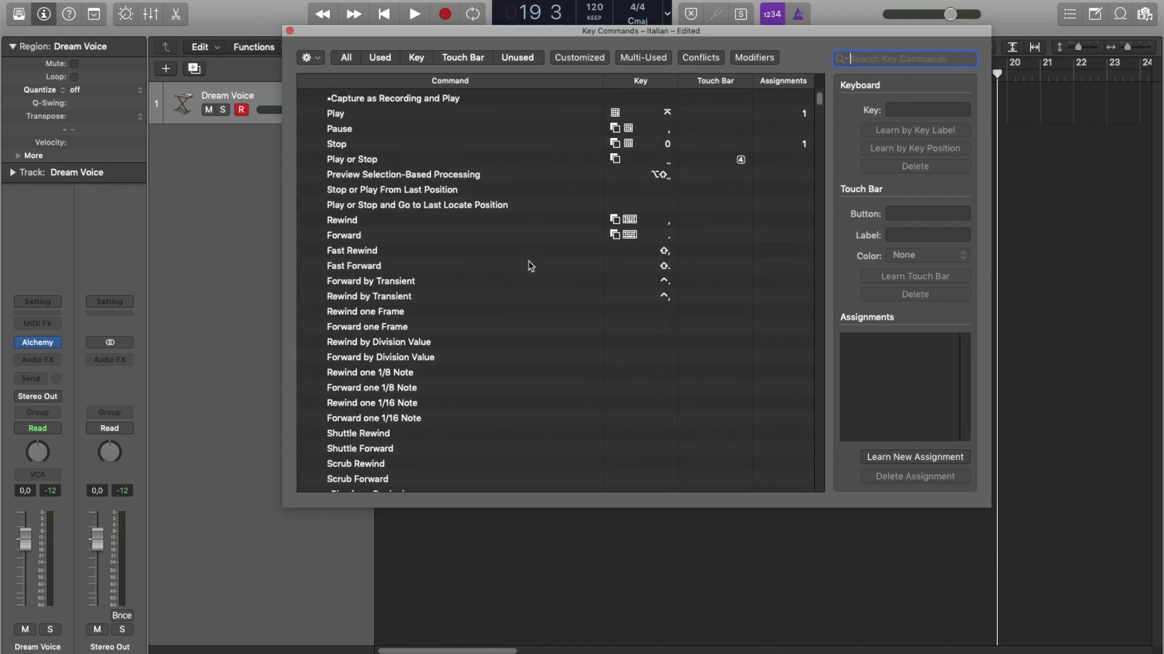
{"action": "scroll", "coordinate": [541, 260], "scroll_direction": "up", "scroll_amount": 2}
{"action": "scroll", "coordinate": [543, 262], "scroll_direction": "down", "scroll_amount": 5}
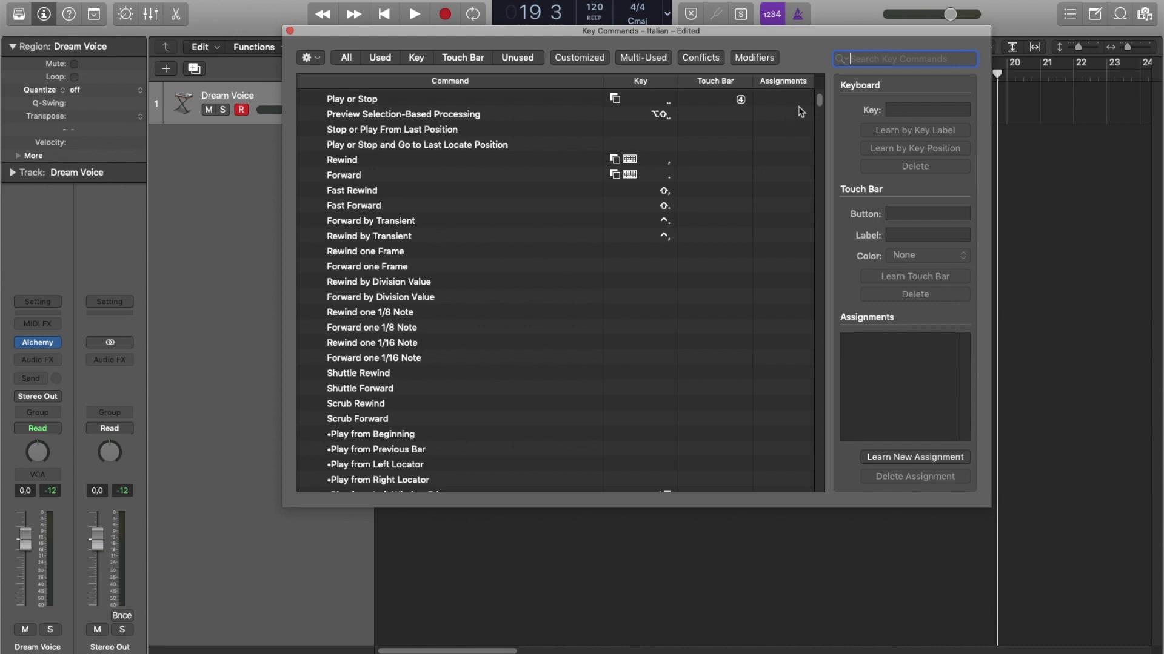
Search the key commands for "tap tempo", clear the search and close the Key Commands window.
{"action": "type", "text": "ts"}
{"action": "key", "text": "BackSpace"}
{"action": "type", "text": "a"}
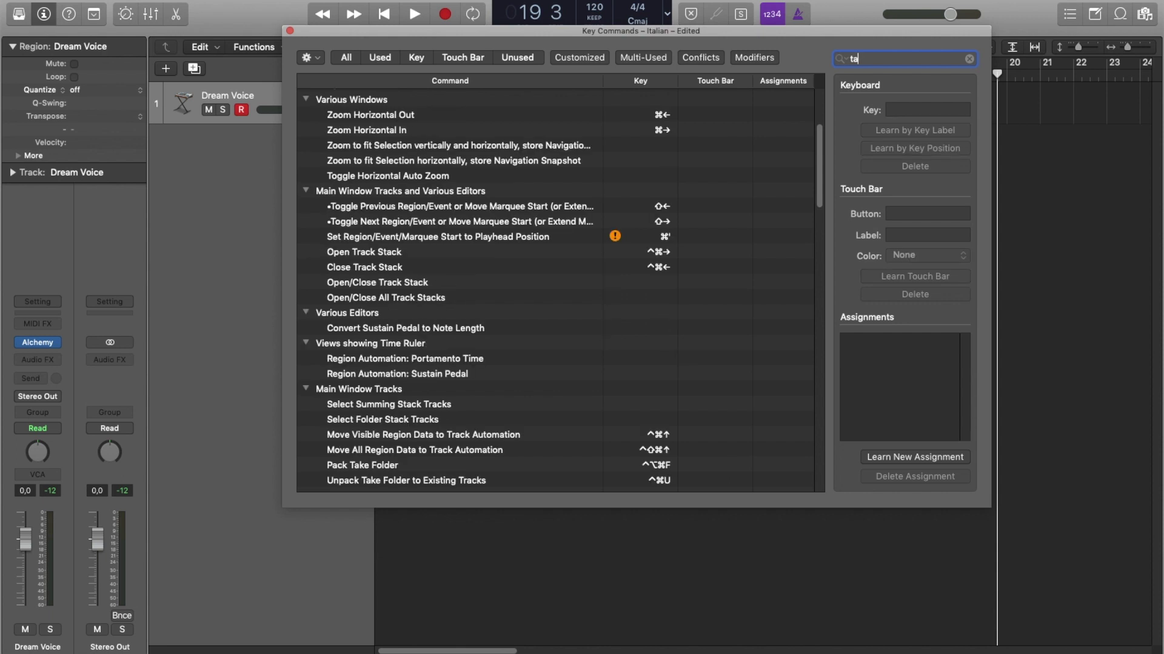
{"action": "type", "text": "p tempo"}
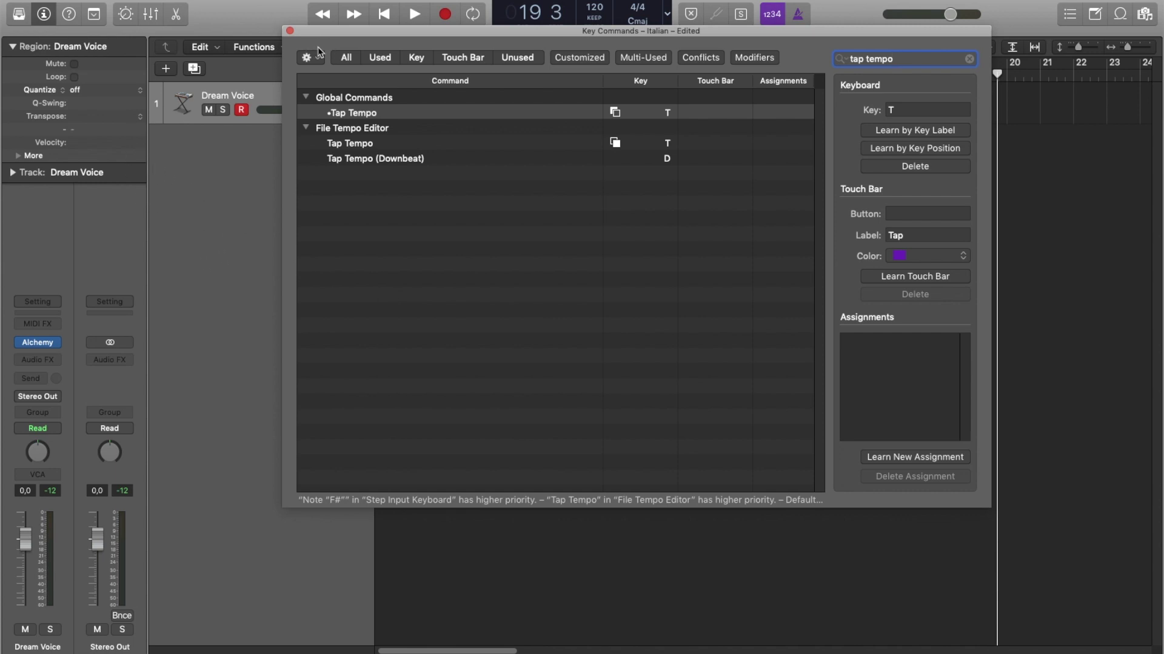
{"action": "left_click", "coordinate": [967, 57]}
{"action": "left_click", "coordinate": [290, 31]}
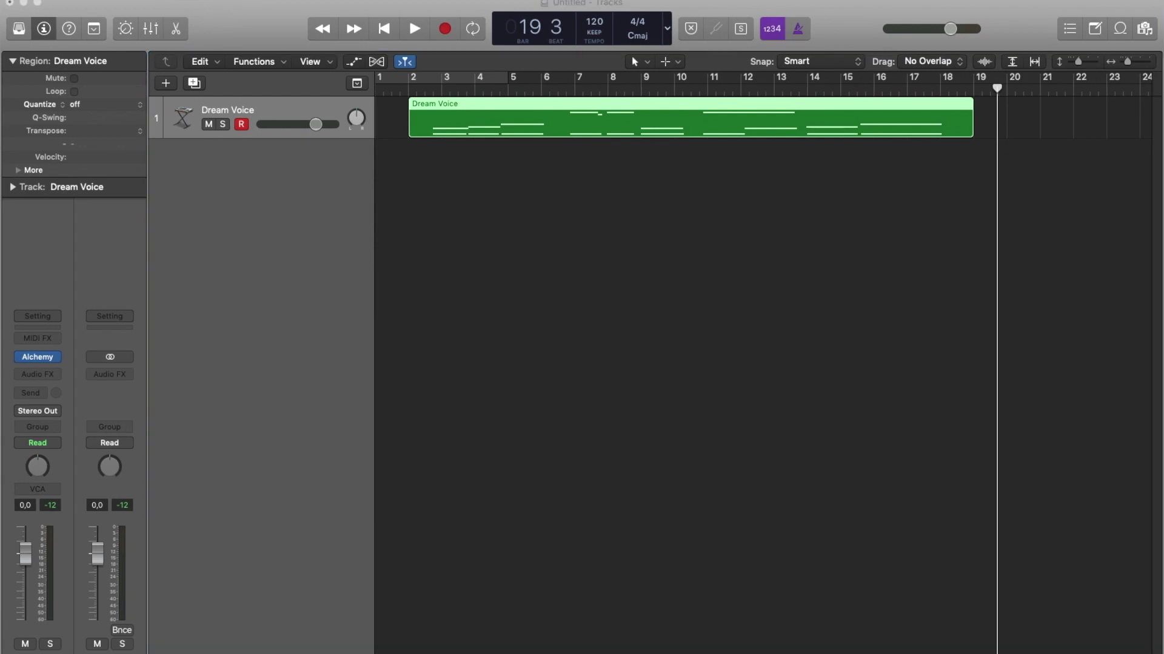
Reopen the Dream Voice region in the Piano Roll and enlarge the editor to nearly the full window height.
{"action": "double_click", "coordinate": [730, 126]}
{"action": "left_click_drag", "start_coordinate": [990, 128], "coordinate": [833, 191]}
{"action": "key", "text": "p"}
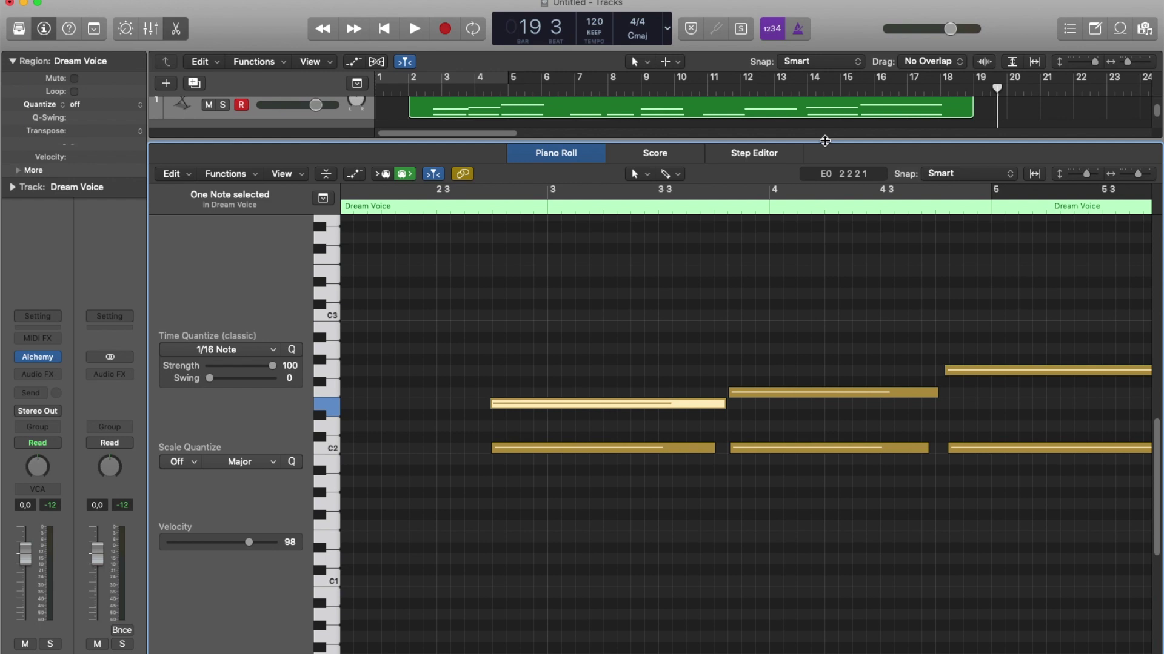
Close the docked Piano Roll and reopen it as a separate full-screen window.
{"action": "key", "text": "p"}
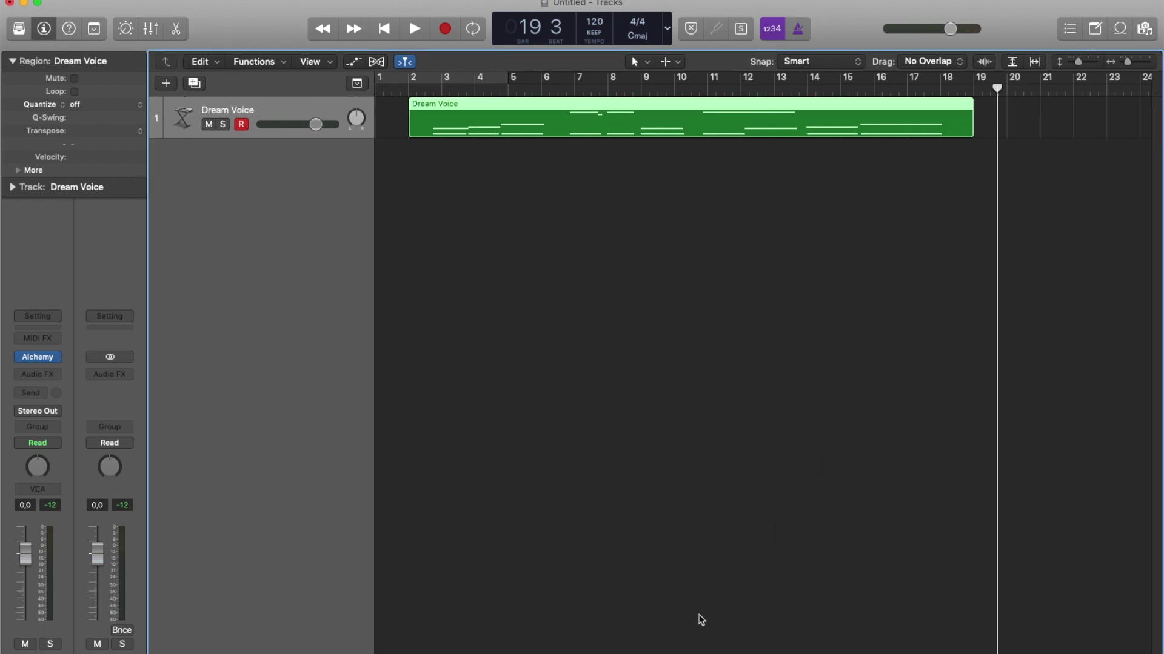
{"action": "key", "text": "super+4"}
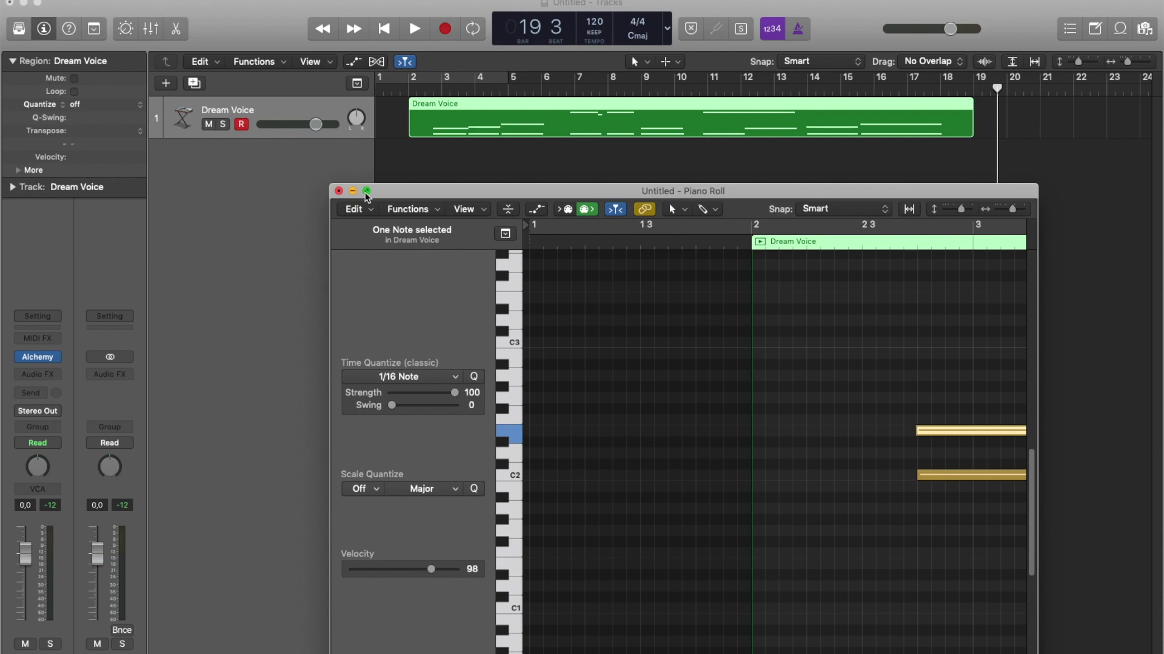
{"action": "left_click", "coordinate": [367, 191]}
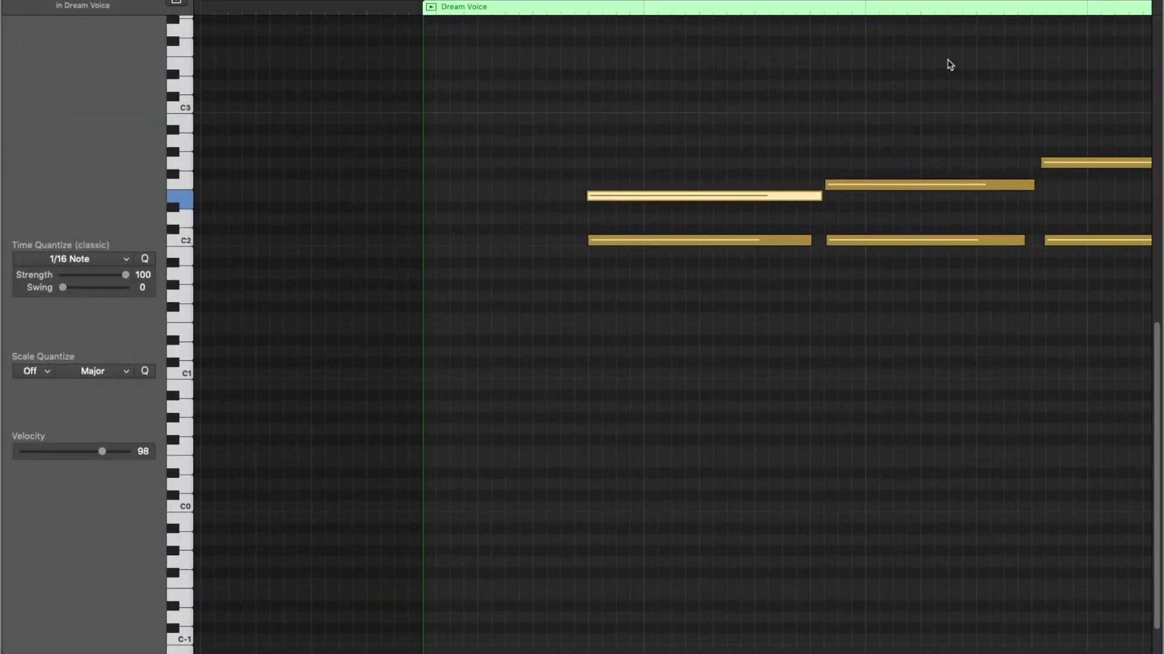
Examine all the notes of the Dream Voice region in the full-screen Piano Roll, from its start to its end.
{"action": "key", "text": "super+Left"}
{"action": "key", "text": "super+Left"}
{"action": "key", "text": "super+Left"}
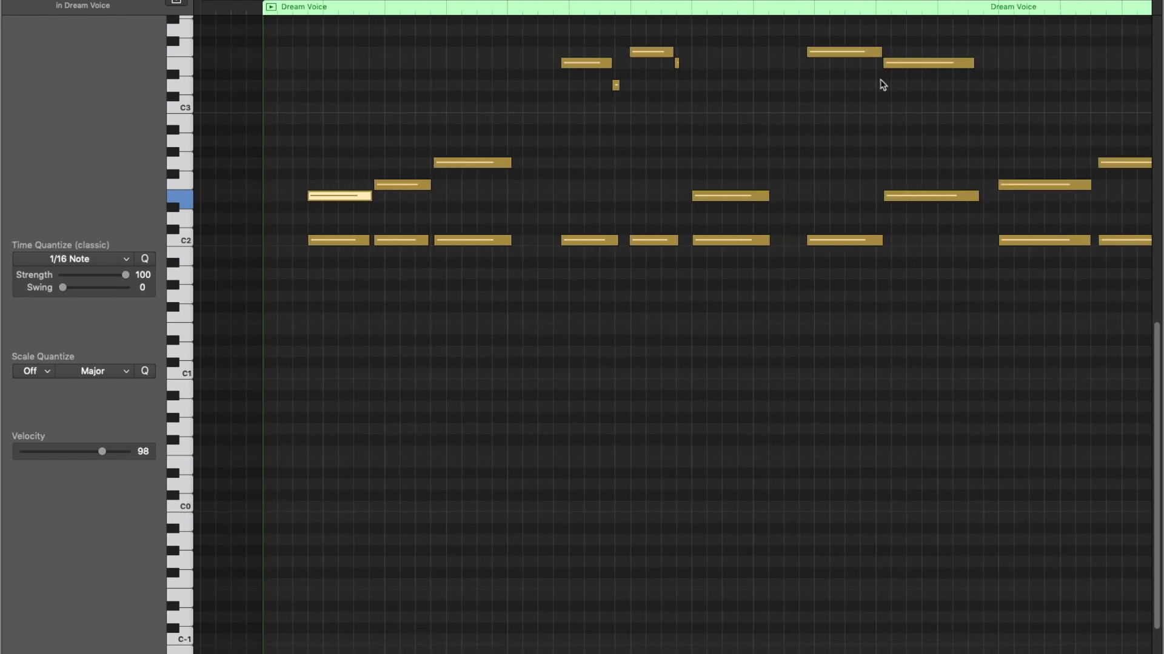
{"action": "scroll", "coordinate": [877, 91], "scroll_direction": "up", "scroll_amount": 3}
{"action": "scroll", "coordinate": [404, 532], "scroll_direction": "right", "scroll_amount": 10}
{"action": "scroll", "coordinate": [405, 532], "scroll_direction": "left", "scroll_amount": 6}
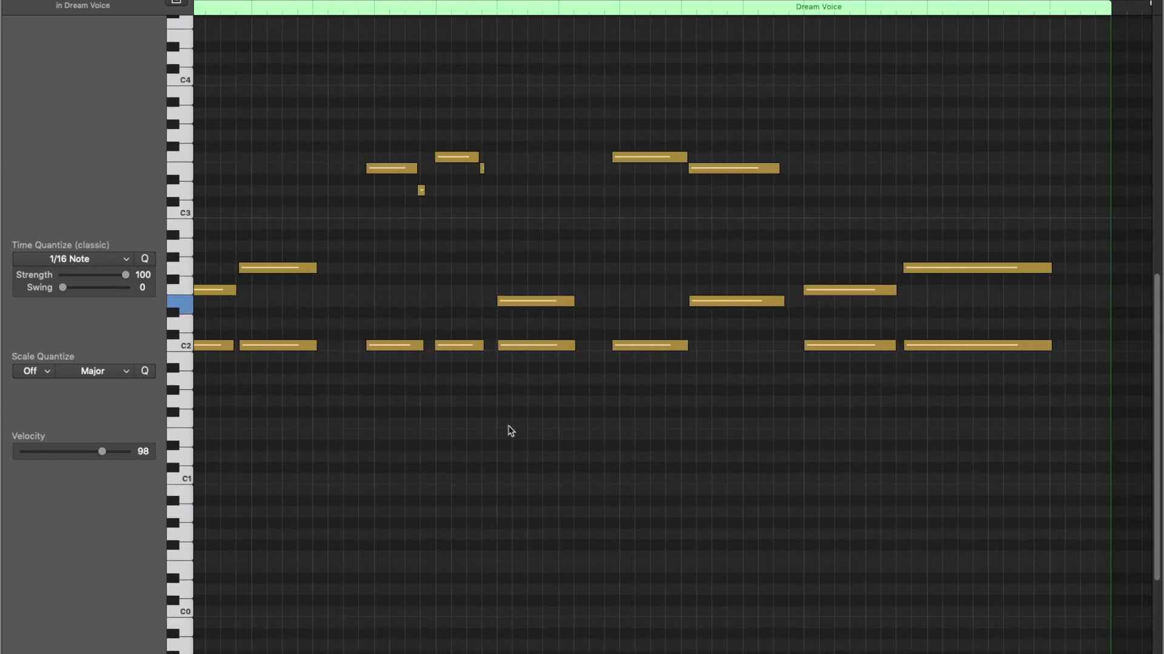
{"action": "key", "text": "super+Up"}
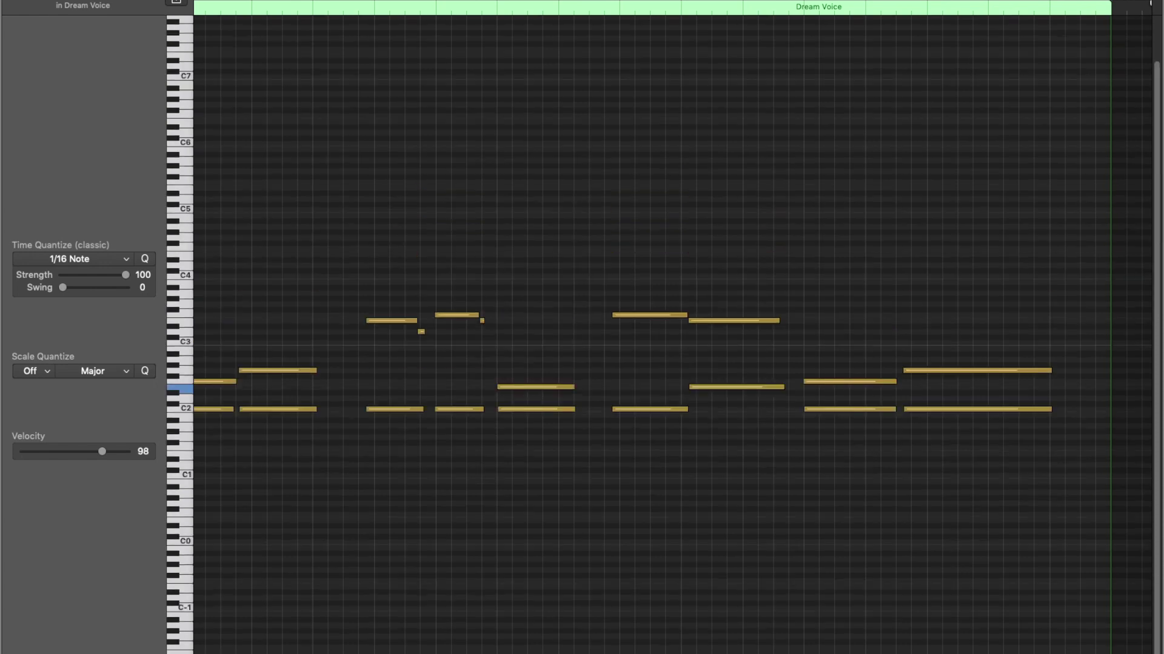
{"action": "key", "text": "super+Left"}
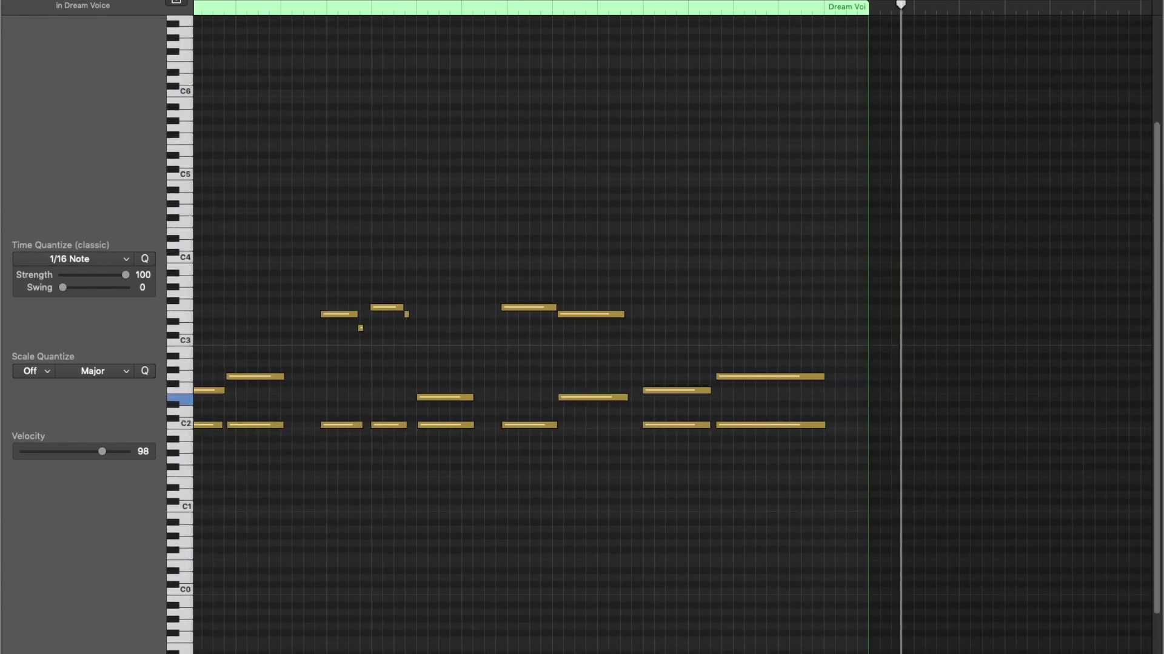
{"action": "key", "text": "super+Right"}
{"action": "scroll", "coordinate": [666, 333], "scroll_direction": "left", "scroll_amount": 3}
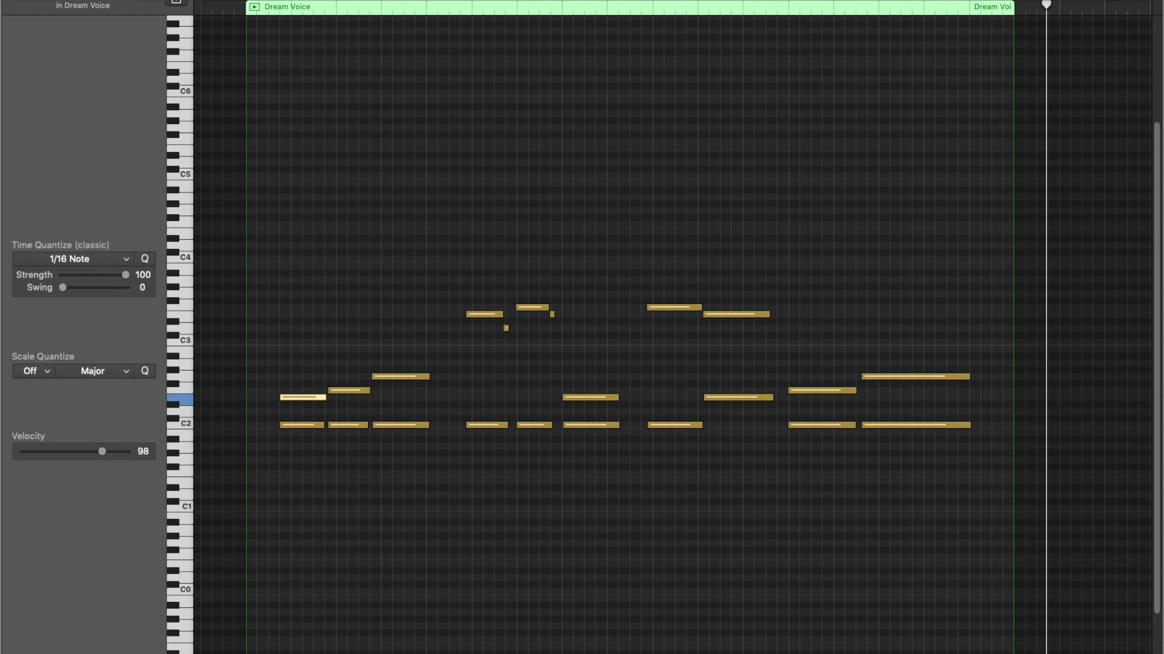
Return to the main Tracks window and deselect the Dream Voice region.
{"action": "key", "text": "ctrl+Left"}
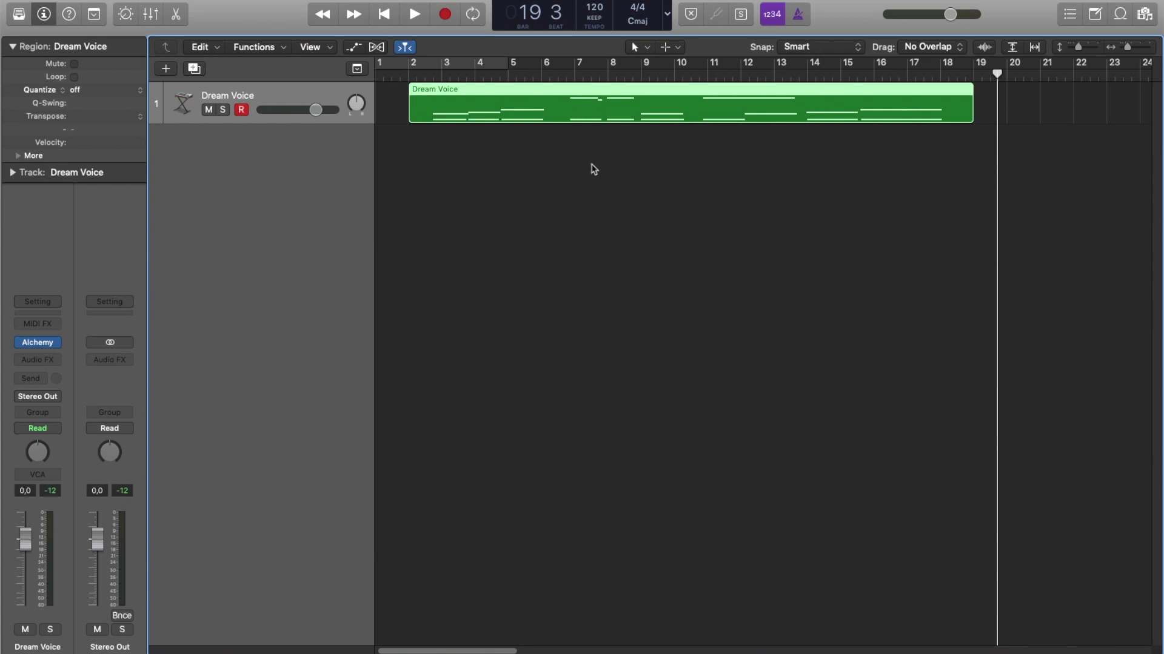
{"action": "left_click", "coordinate": [593, 169]}
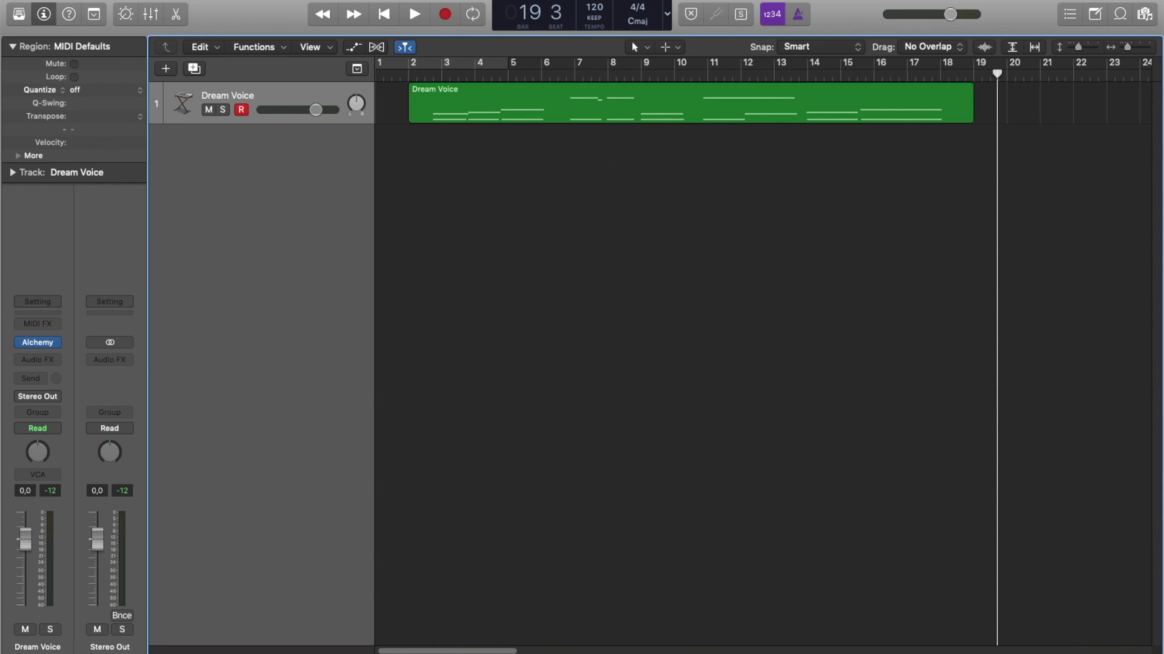
Review the project's Save As options, switching the organization to Package and back to Folder, and cancel without saving.
{"action": "left_click", "coordinate": [112, 0]}
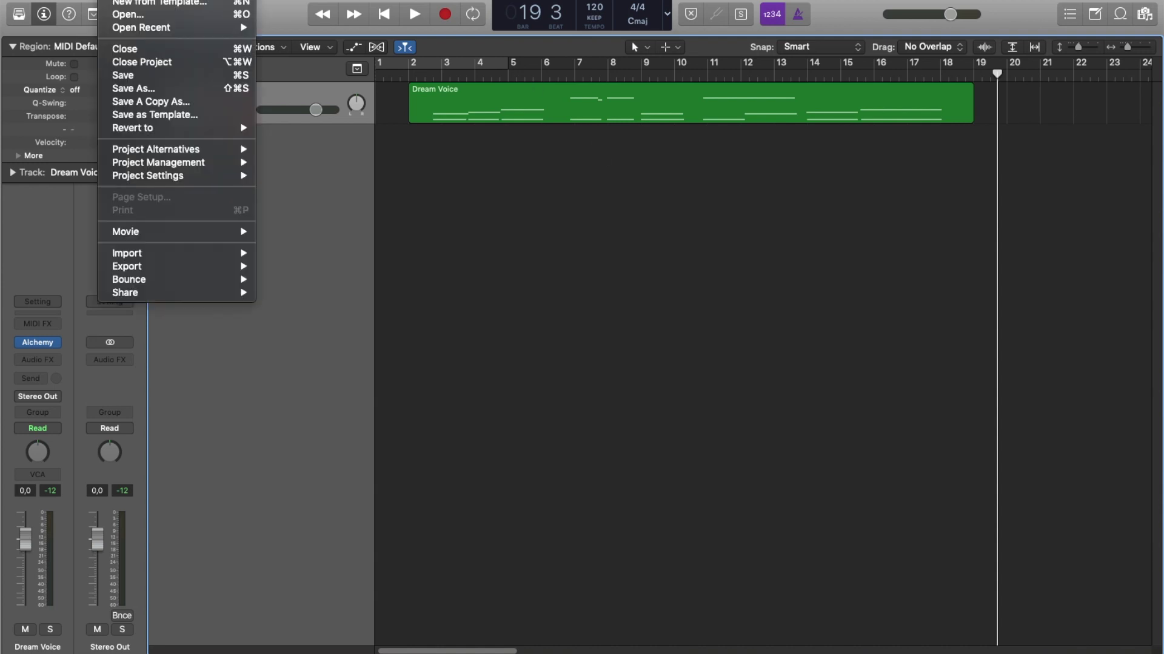
{"action": "left_click", "coordinate": [168, 96]}
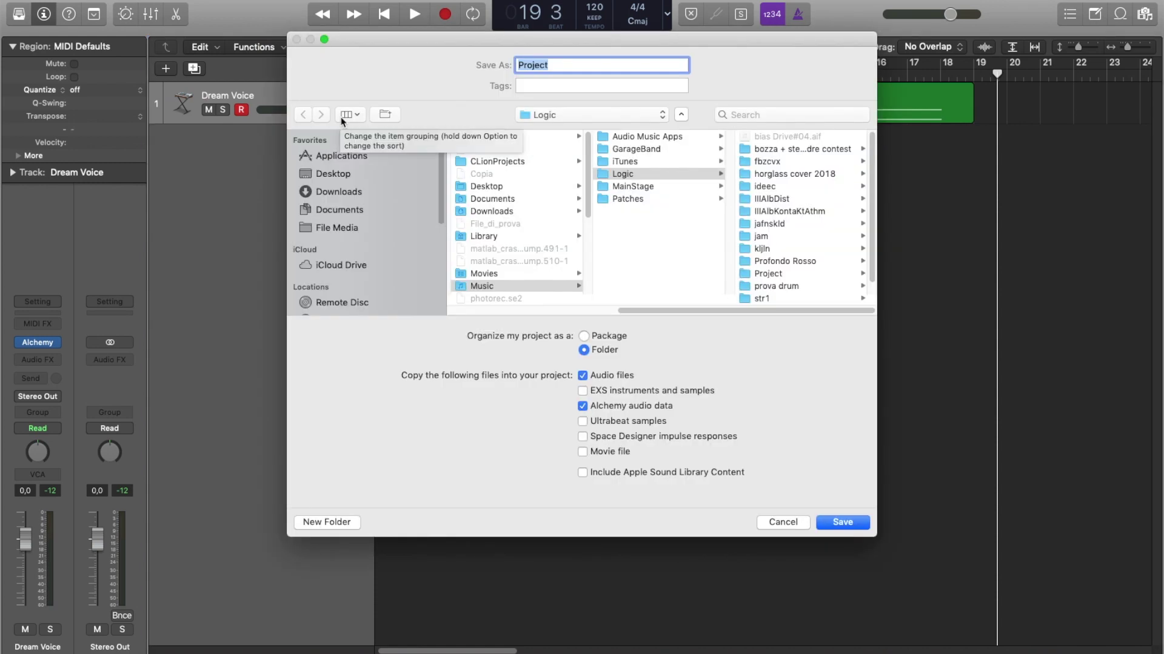
{"action": "left_click", "coordinate": [584, 335]}
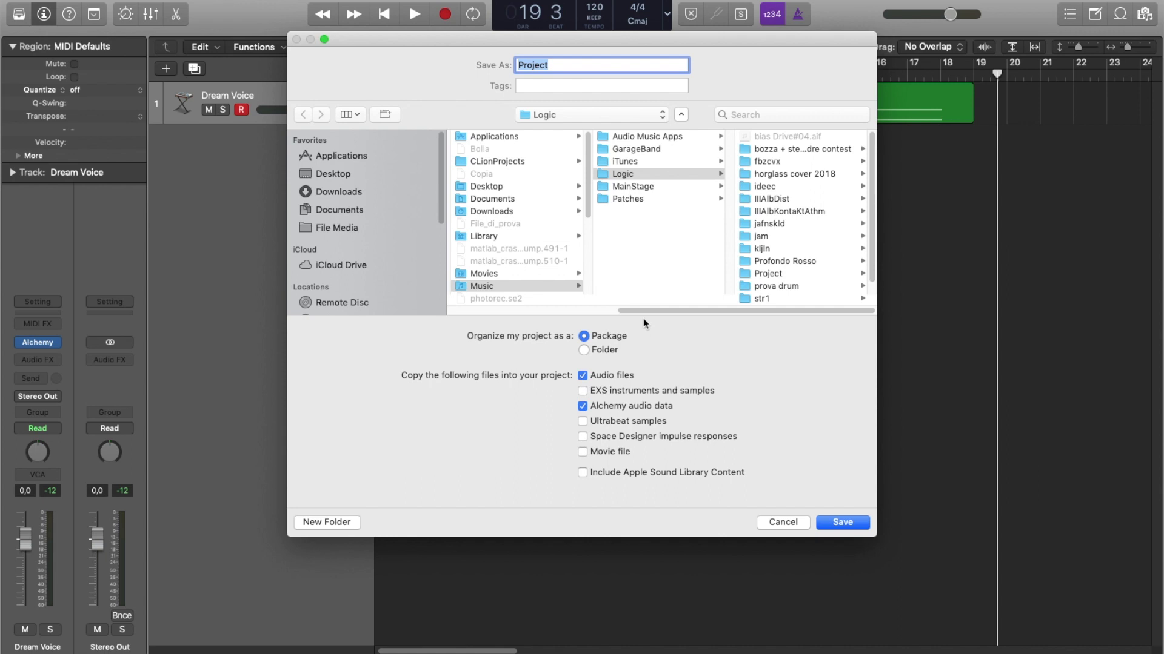
{"action": "left_click", "coordinate": [584, 352]}
{"action": "left_click", "coordinate": [774, 524]}
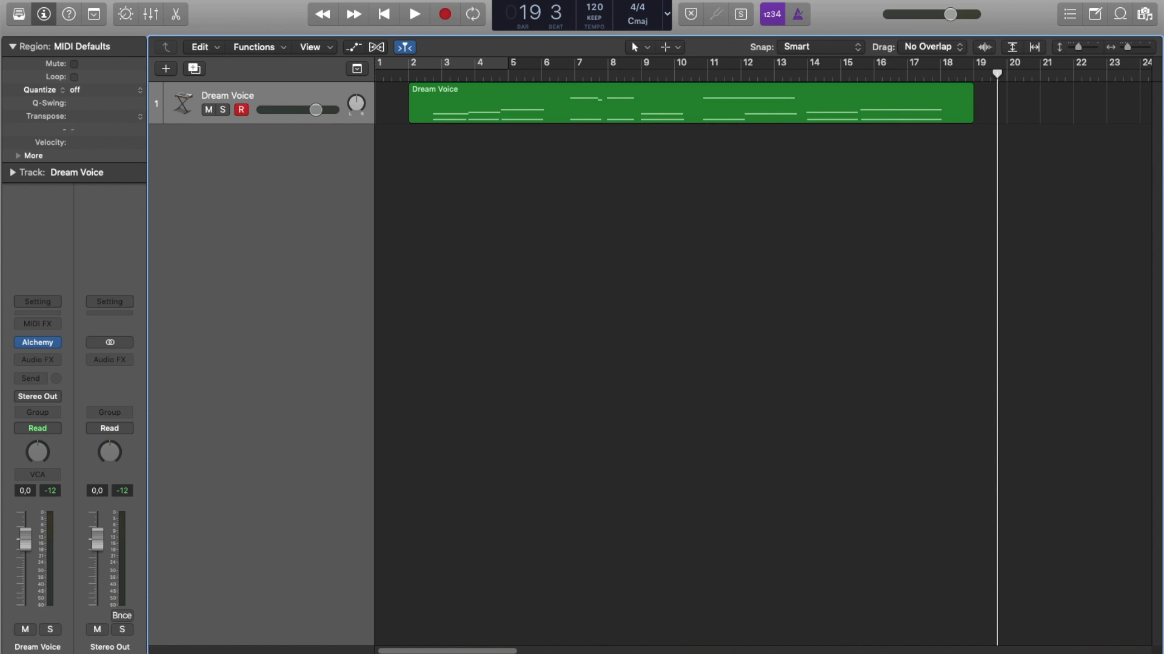
View the project management commands, review the Consolidate options, and cancel without consolidating.
{"action": "left_click", "coordinate": [115, 0]}
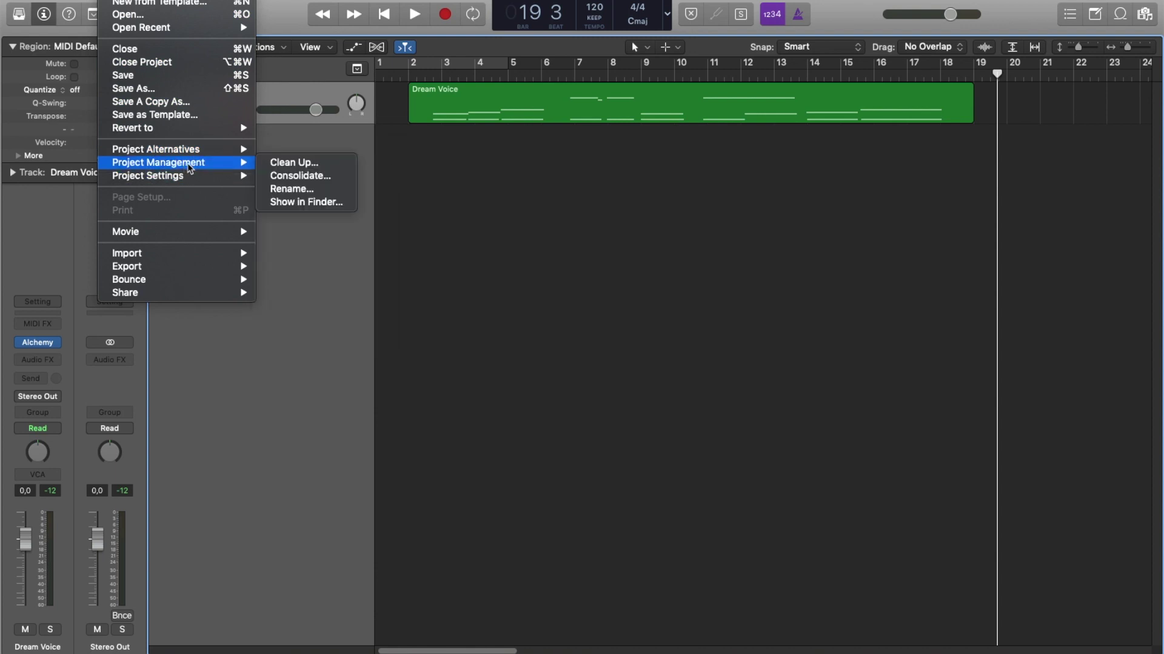
{"action": "mouse_move", "coordinate": [248, 163]}
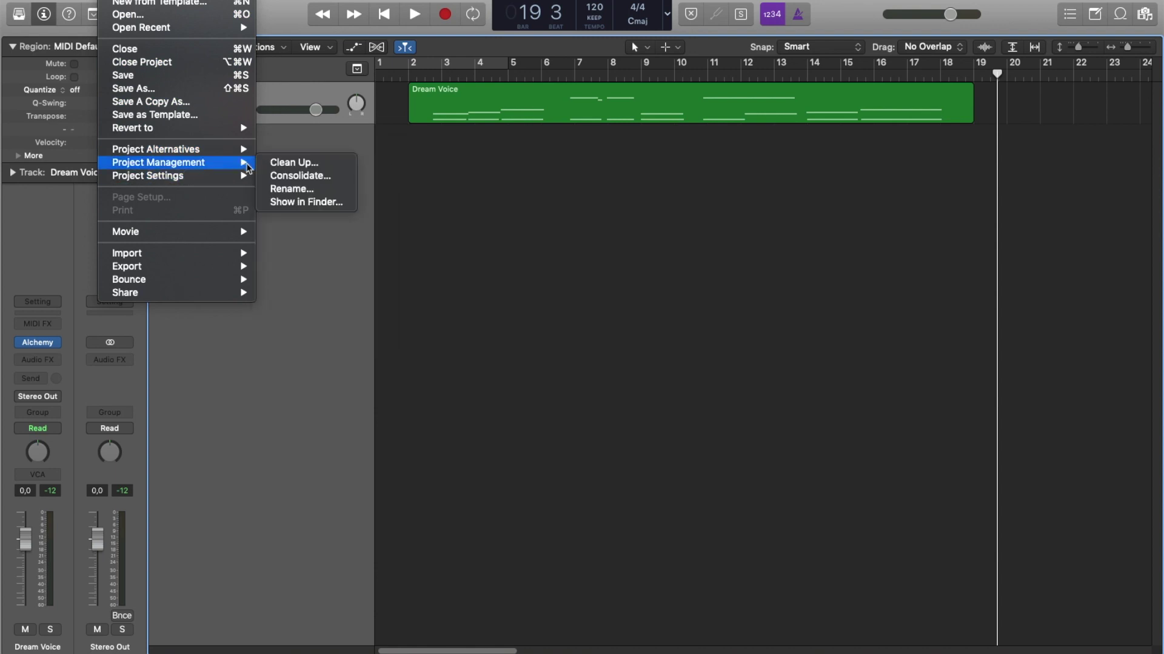
{"action": "left_click", "coordinate": [280, 175]}
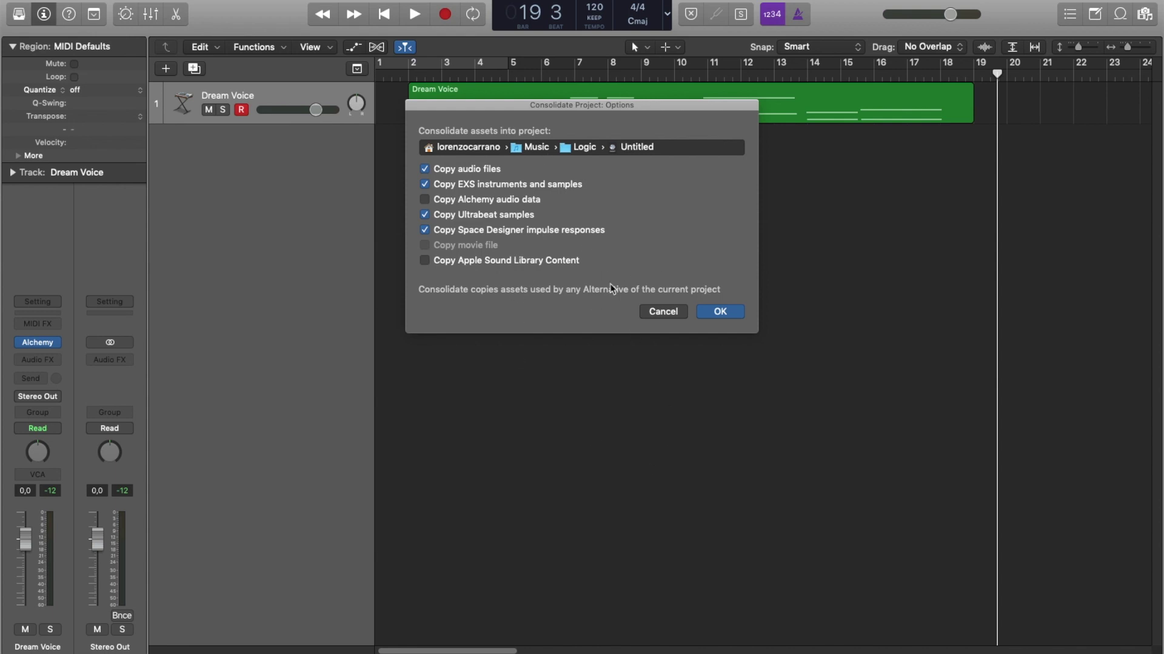
{"action": "left_click", "coordinate": [665, 312]}
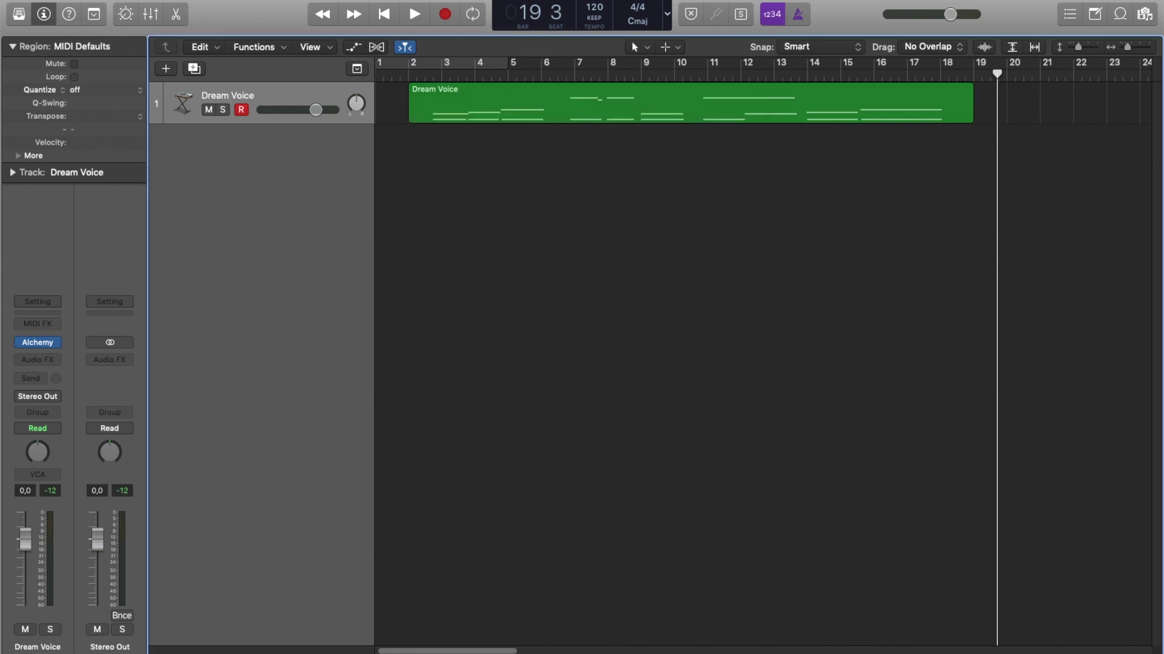
Open the Assets page of the Project Settings and move its window clear of the track list.
{"action": "left_click", "coordinate": [112, 0]}
{"action": "mouse_move", "coordinate": [209, 163]}
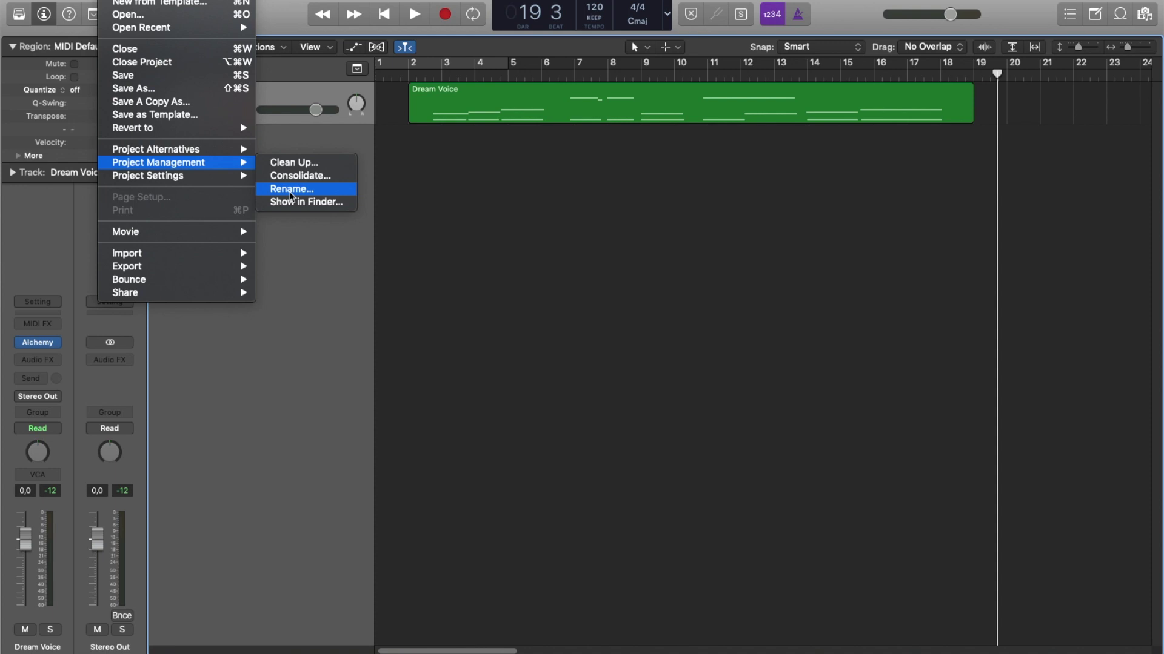
{"action": "mouse_move", "coordinate": [217, 177]}
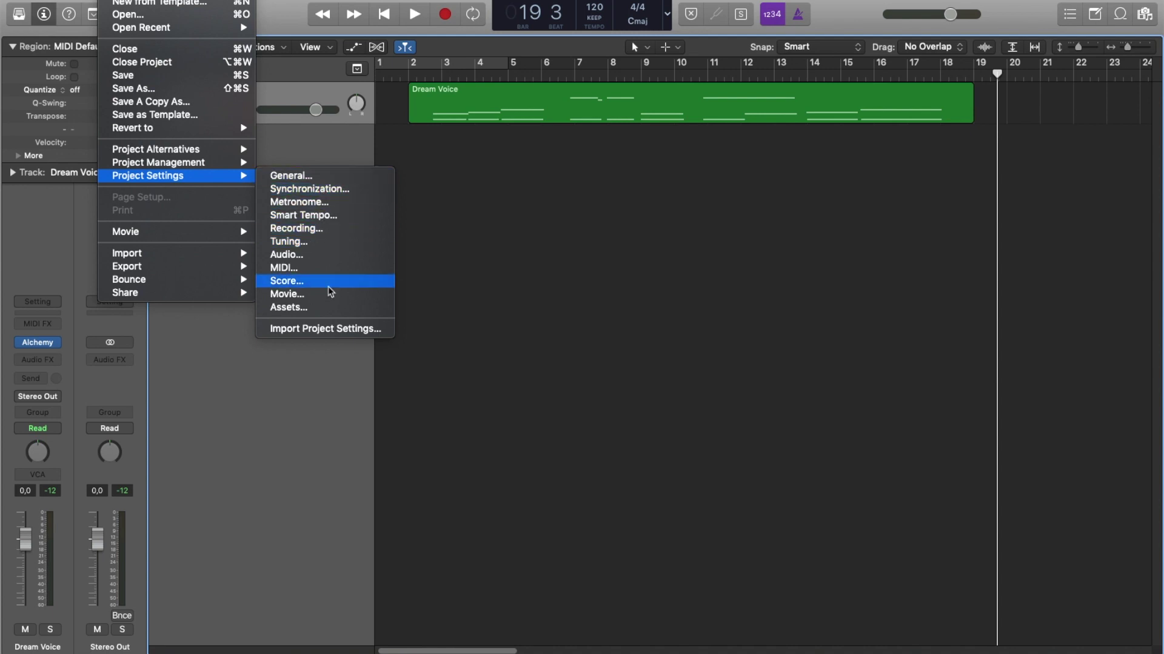
{"action": "left_click", "coordinate": [315, 308]}
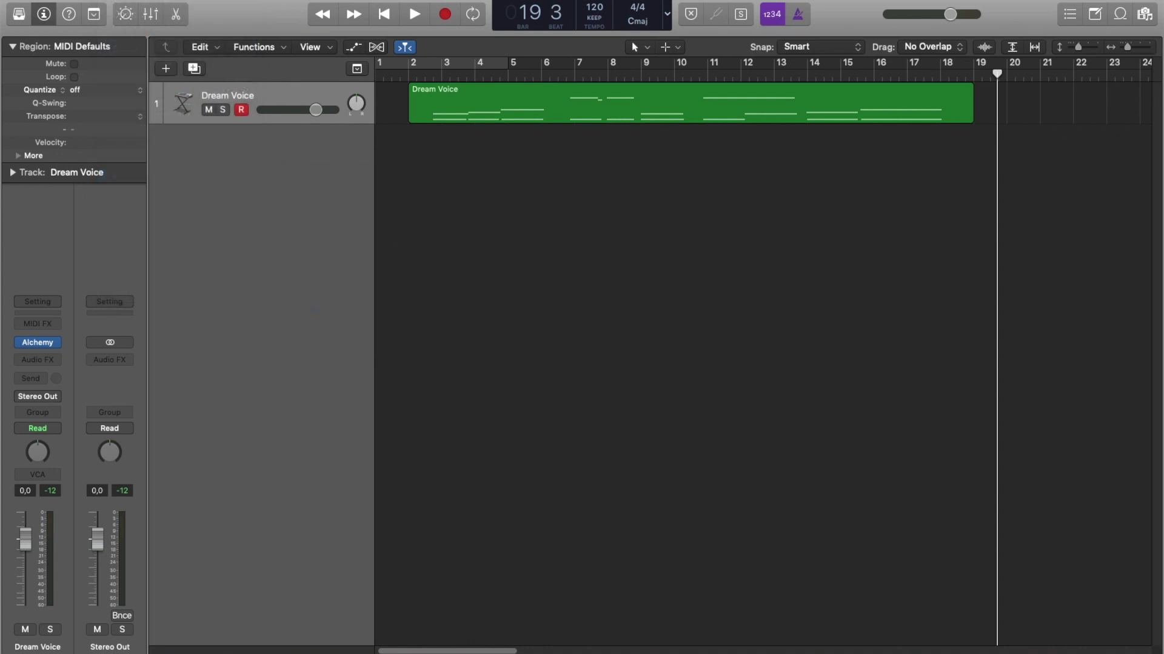
{"action": "left_click_drag", "start_coordinate": [857, 182], "coordinate": [449, 88]}
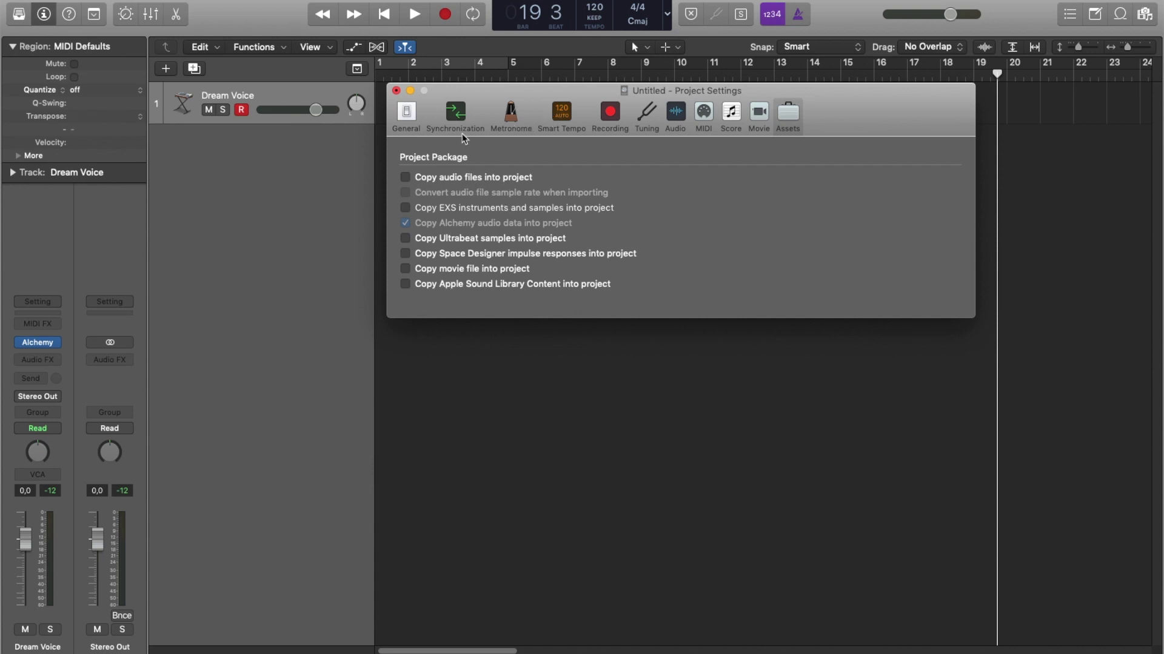
Review the General, Synchronization, Recording, Tuning and Audio project settings, and close the Project Settings window.
{"action": "left_click", "coordinate": [409, 117]}
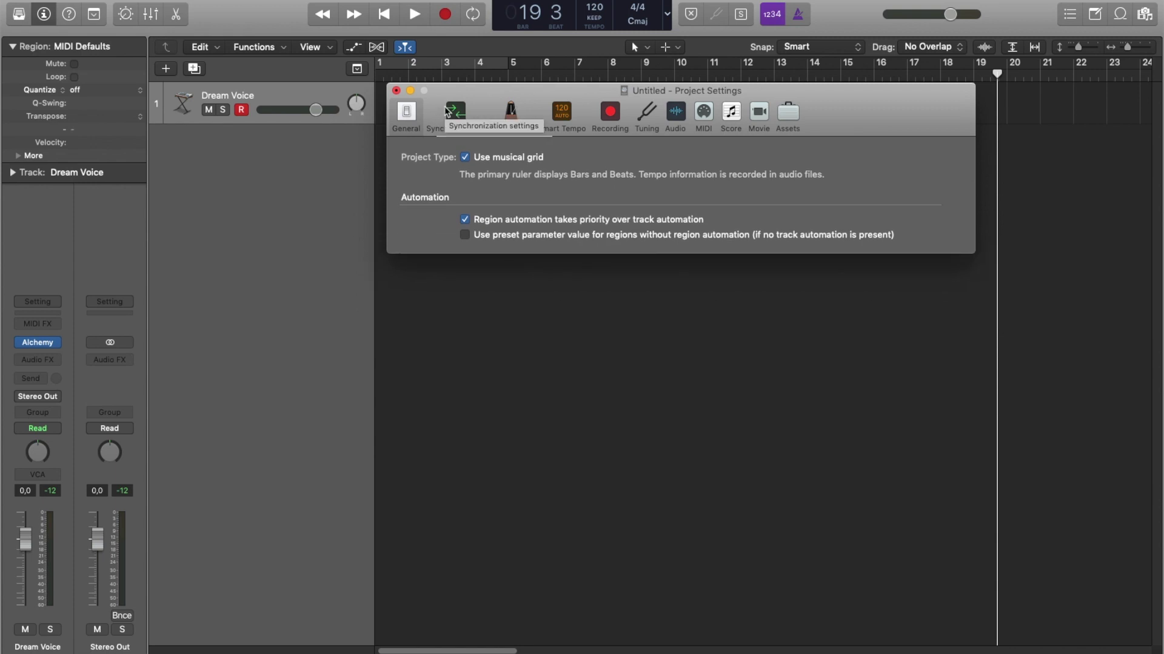
{"action": "left_click", "coordinate": [456, 118]}
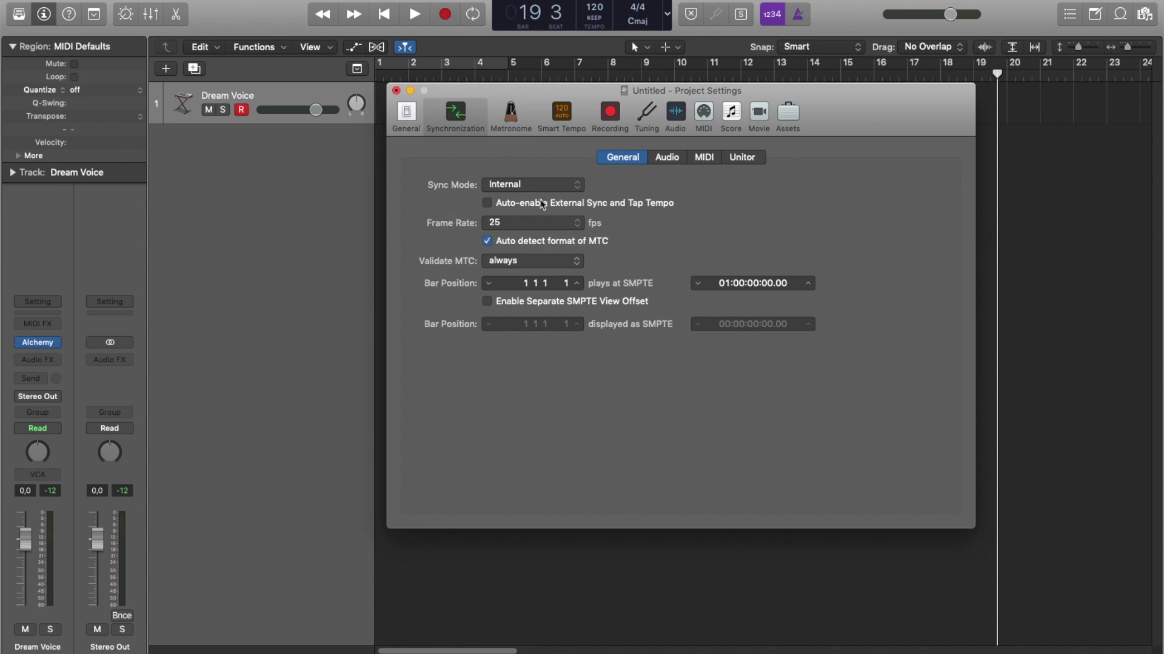
{"action": "left_click", "coordinate": [603, 109]}
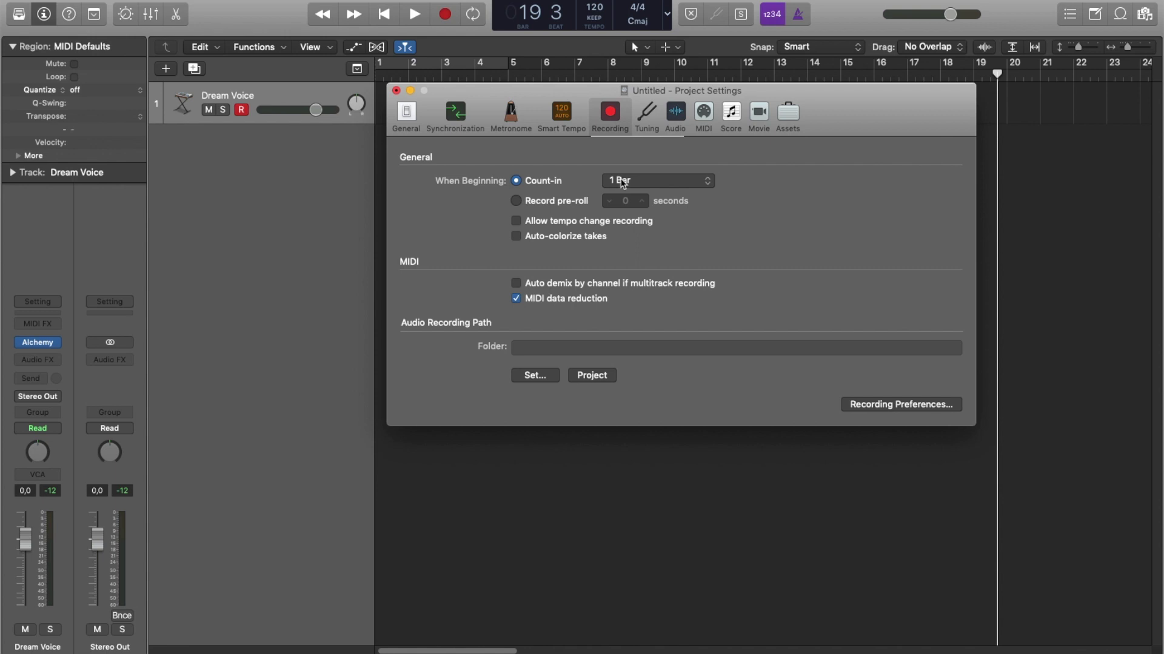
{"action": "left_click", "coordinate": [650, 116]}
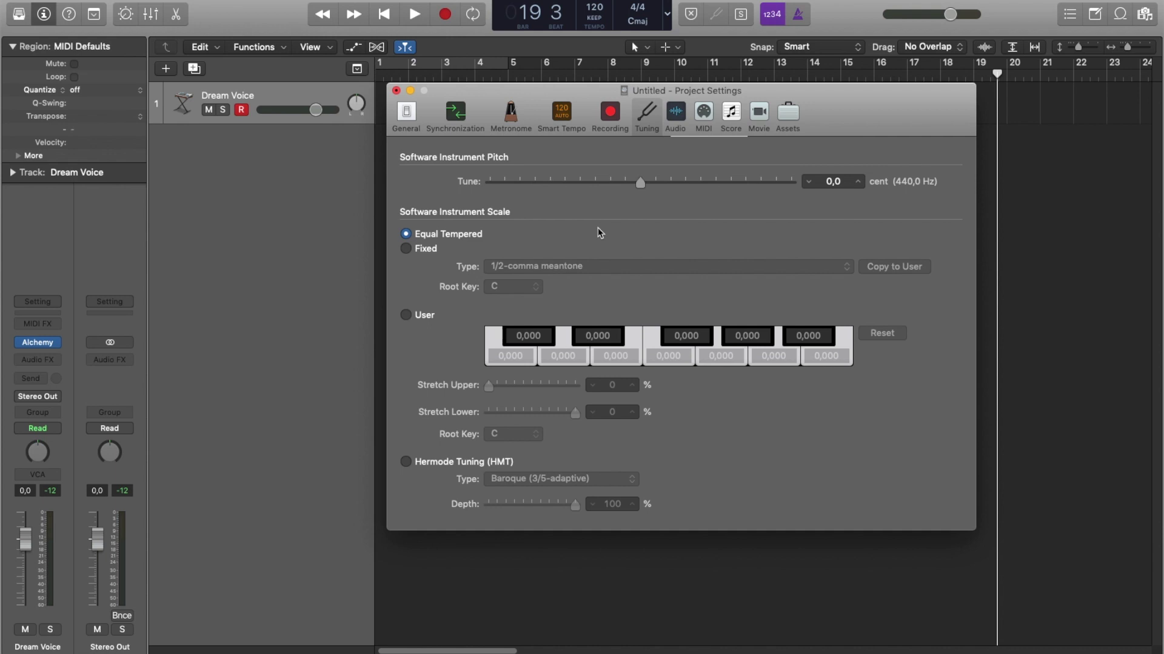
{"action": "left_click", "coordinate": [676, 112]}
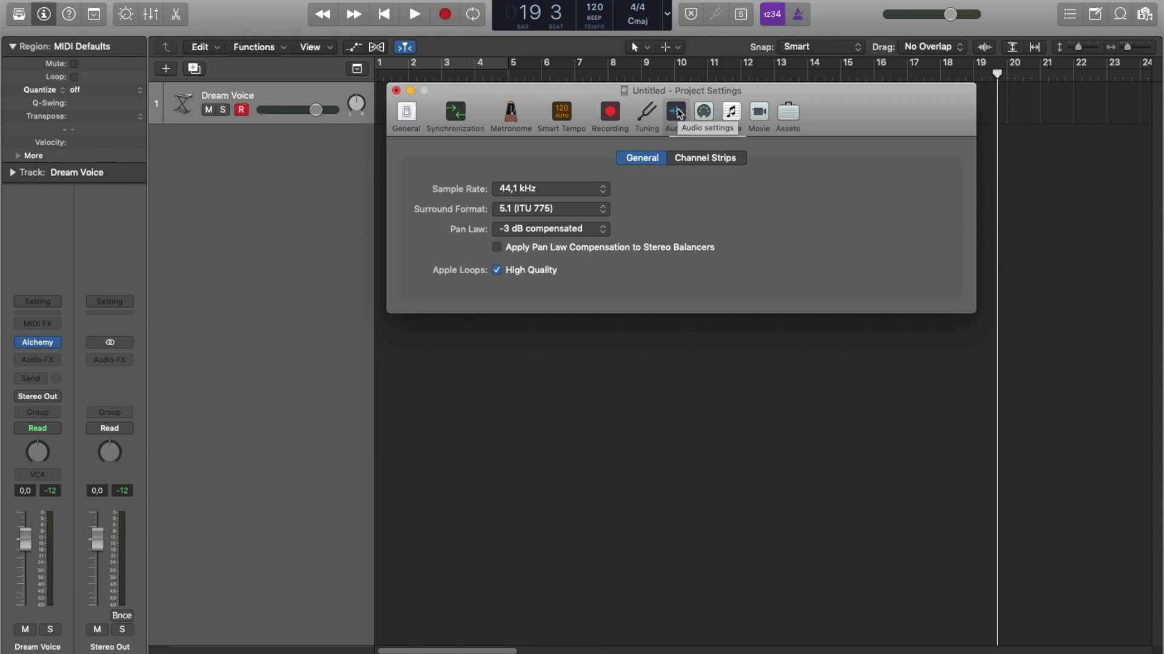
{"action": "left_click", "coordinate": [396, 91]}
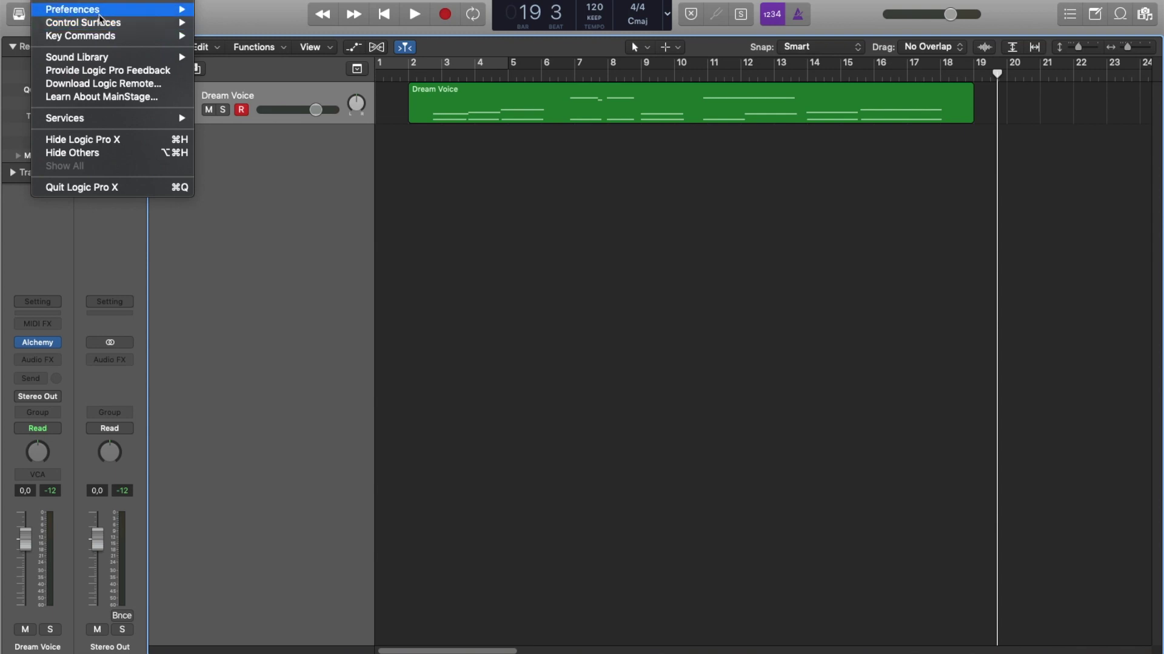
Review the Advanced Tools preferences and their additional options, and close the Preferences window.
{"action": "mouse_move", "coordinate": [101, 16]}
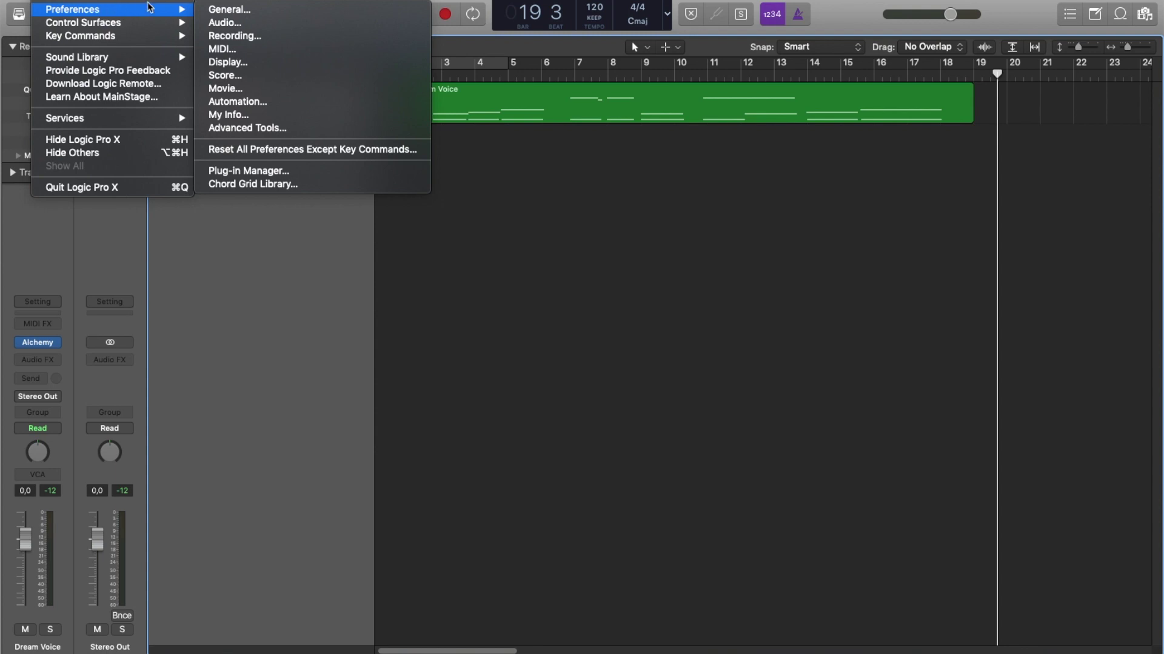
{"action": "left_click", "coordinate": [249, 129]}
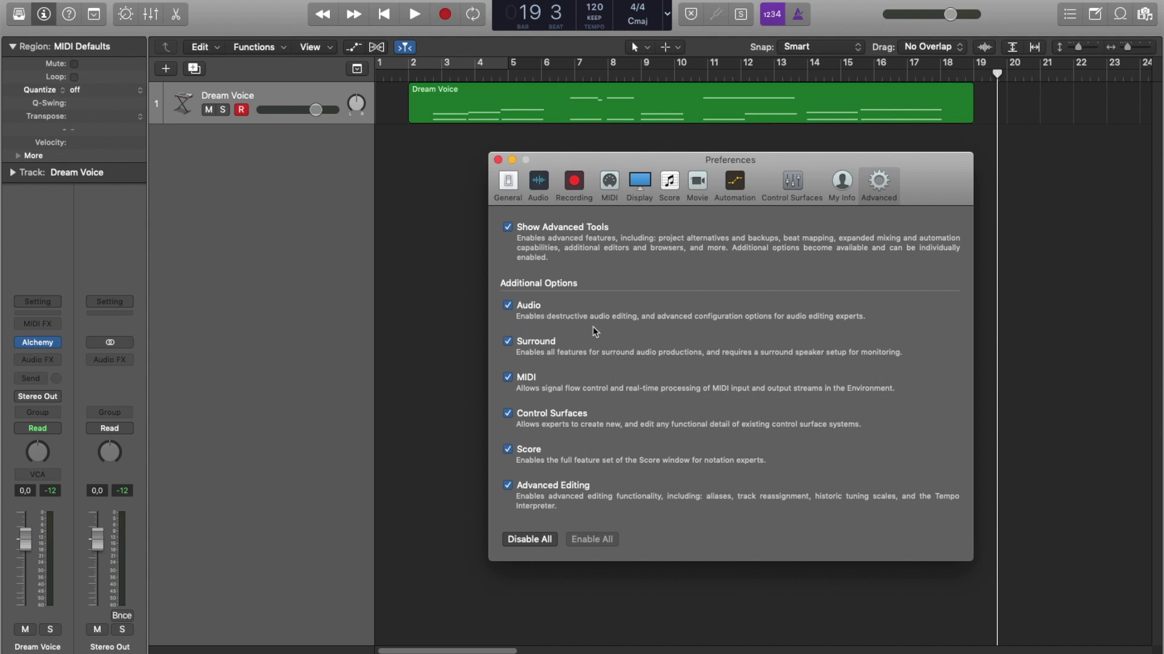
{"action": "left_click", "coordinate": [498, 161]}
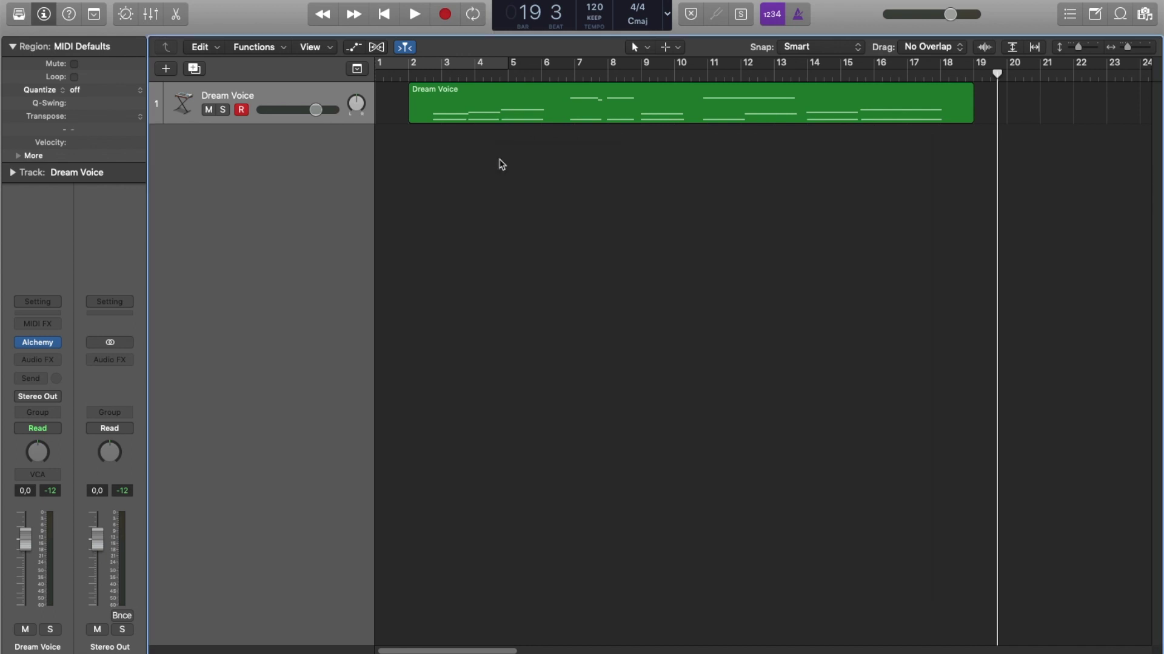